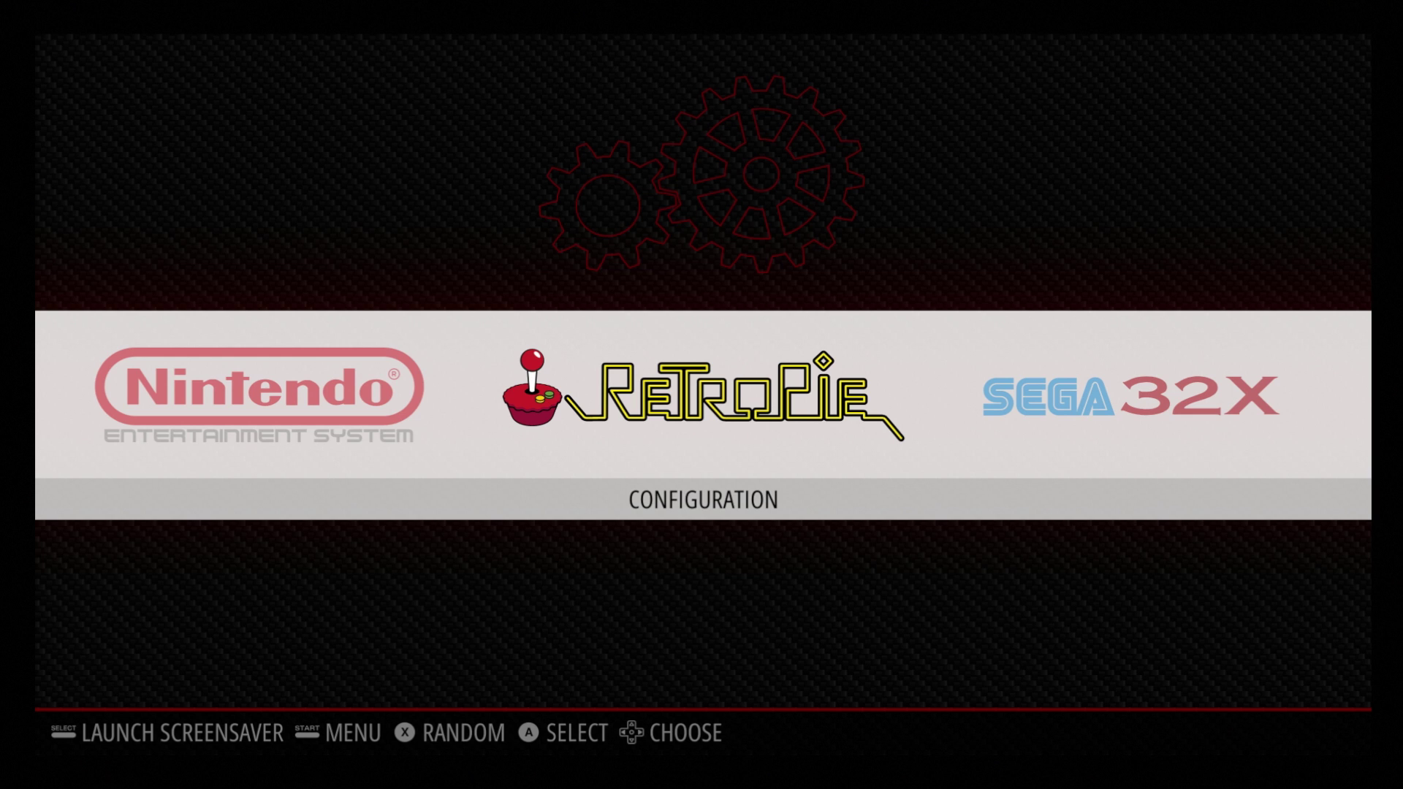
Step: Launch the RetroPie-Setup script and start the EmulationStation themes installer
key(Return)
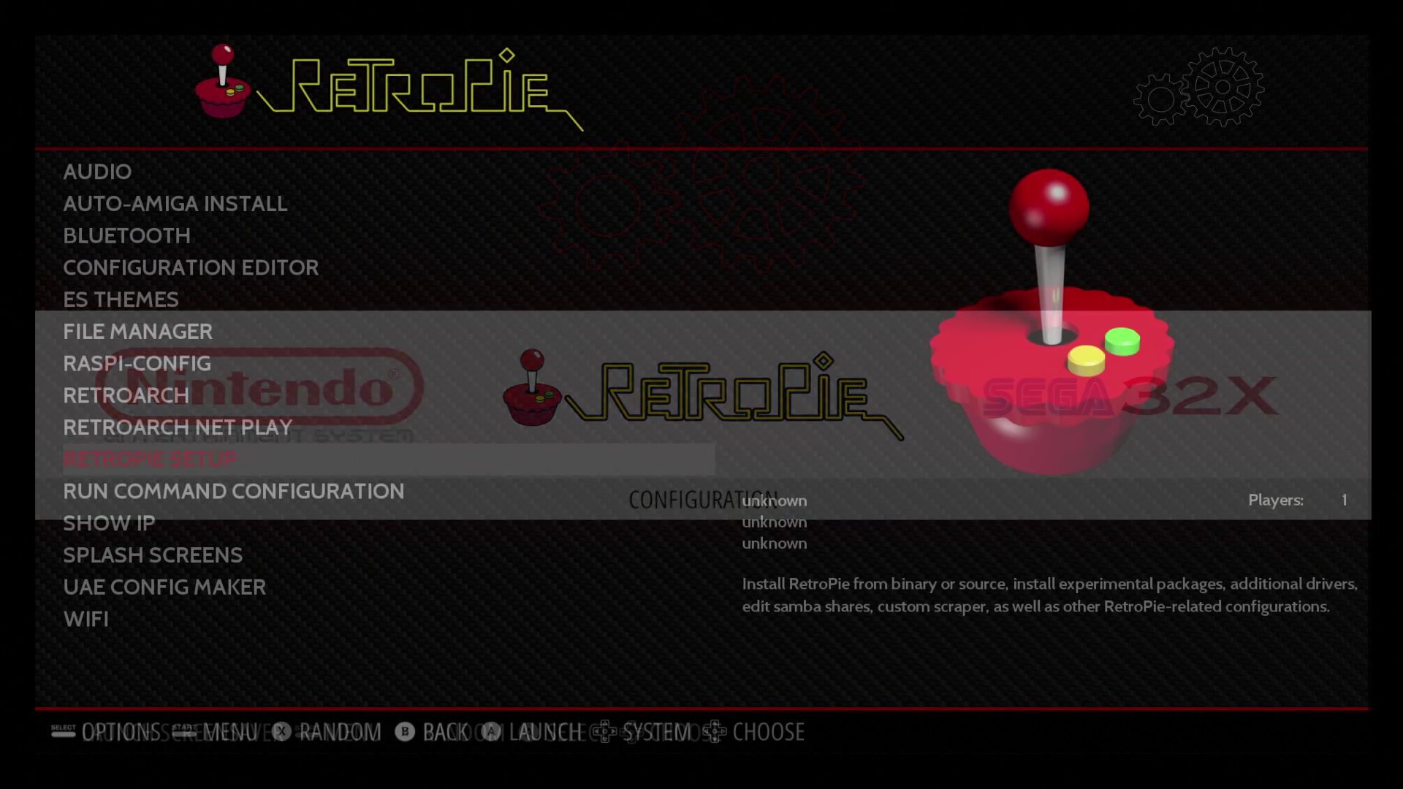
key(Return)
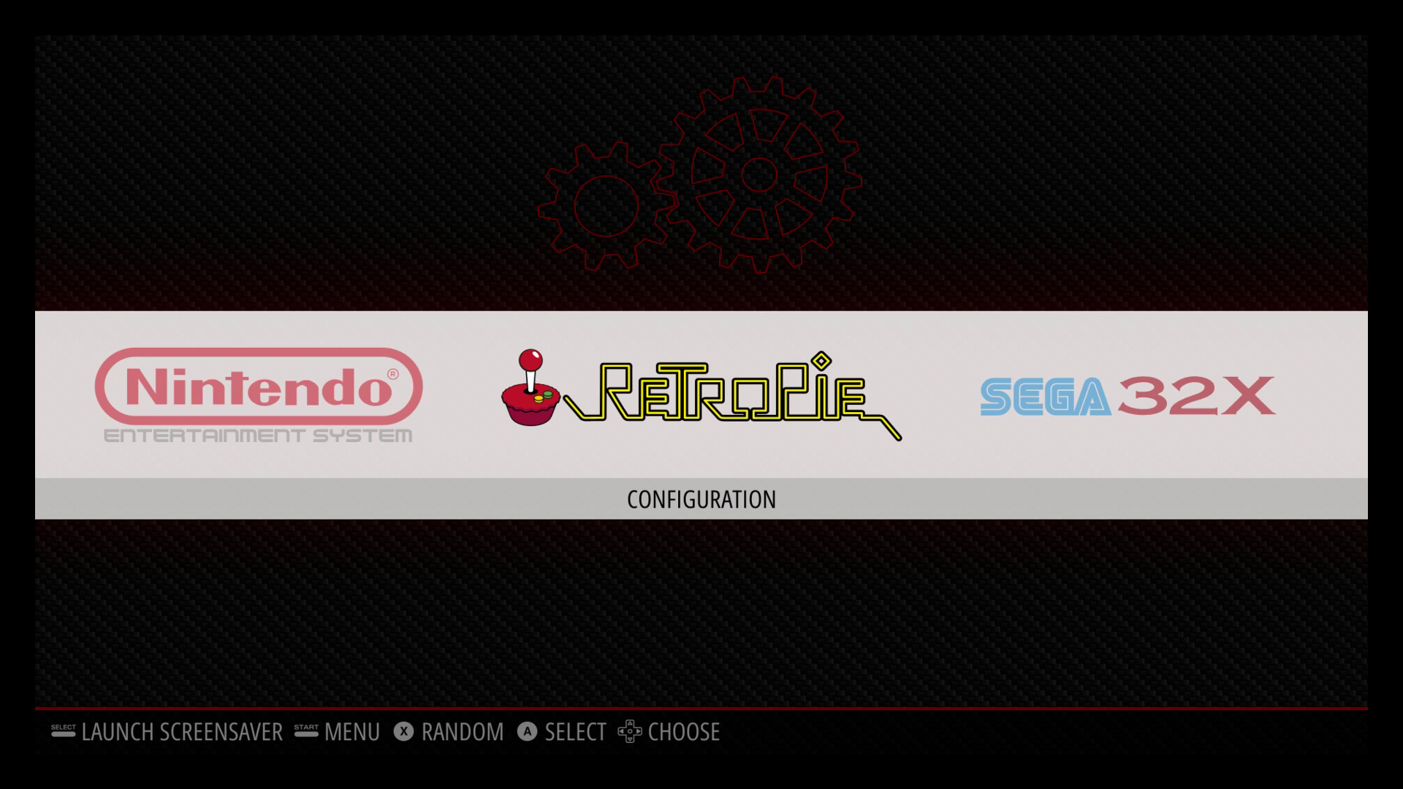
key(Return)
key(Down)
key(Down)
key(Down)
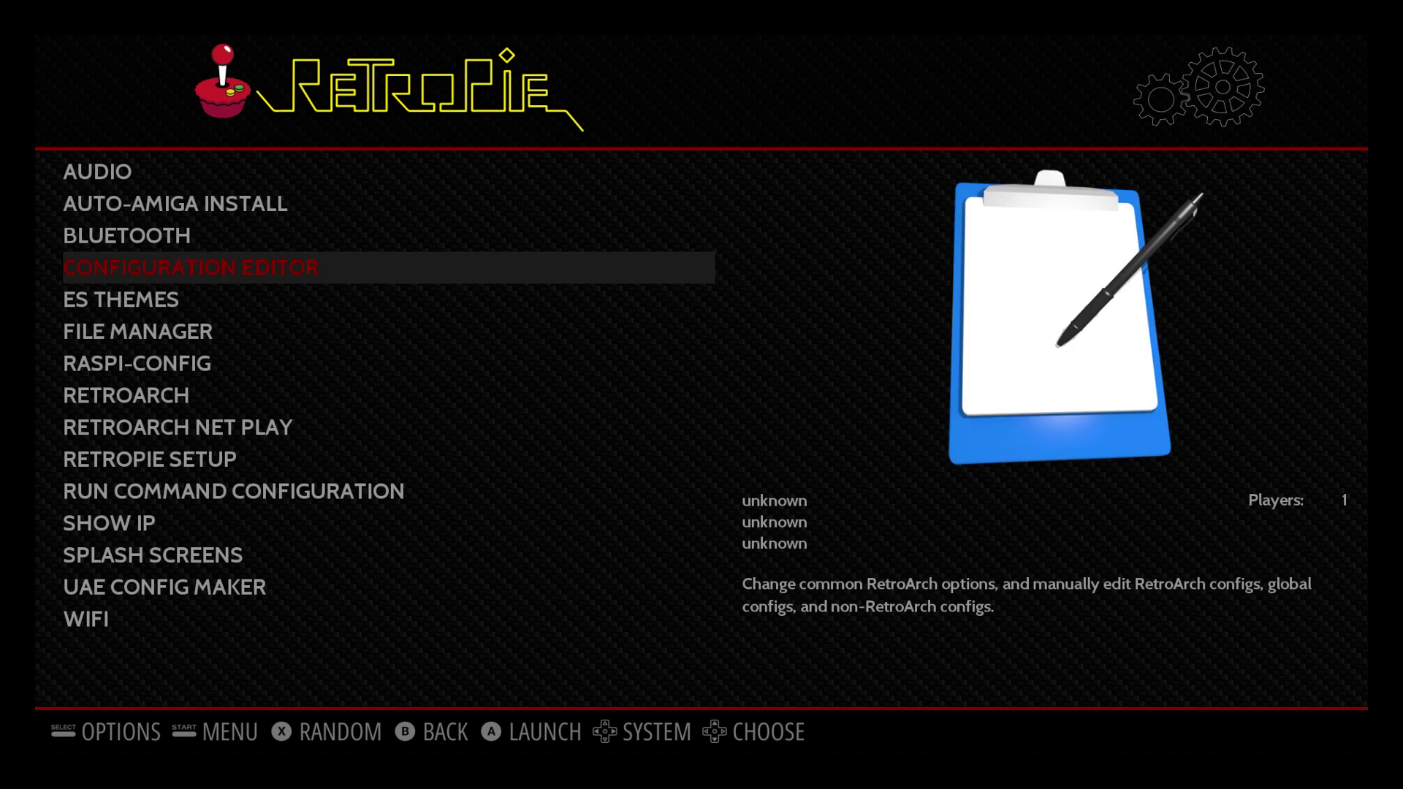
key(Down)
key(Return)
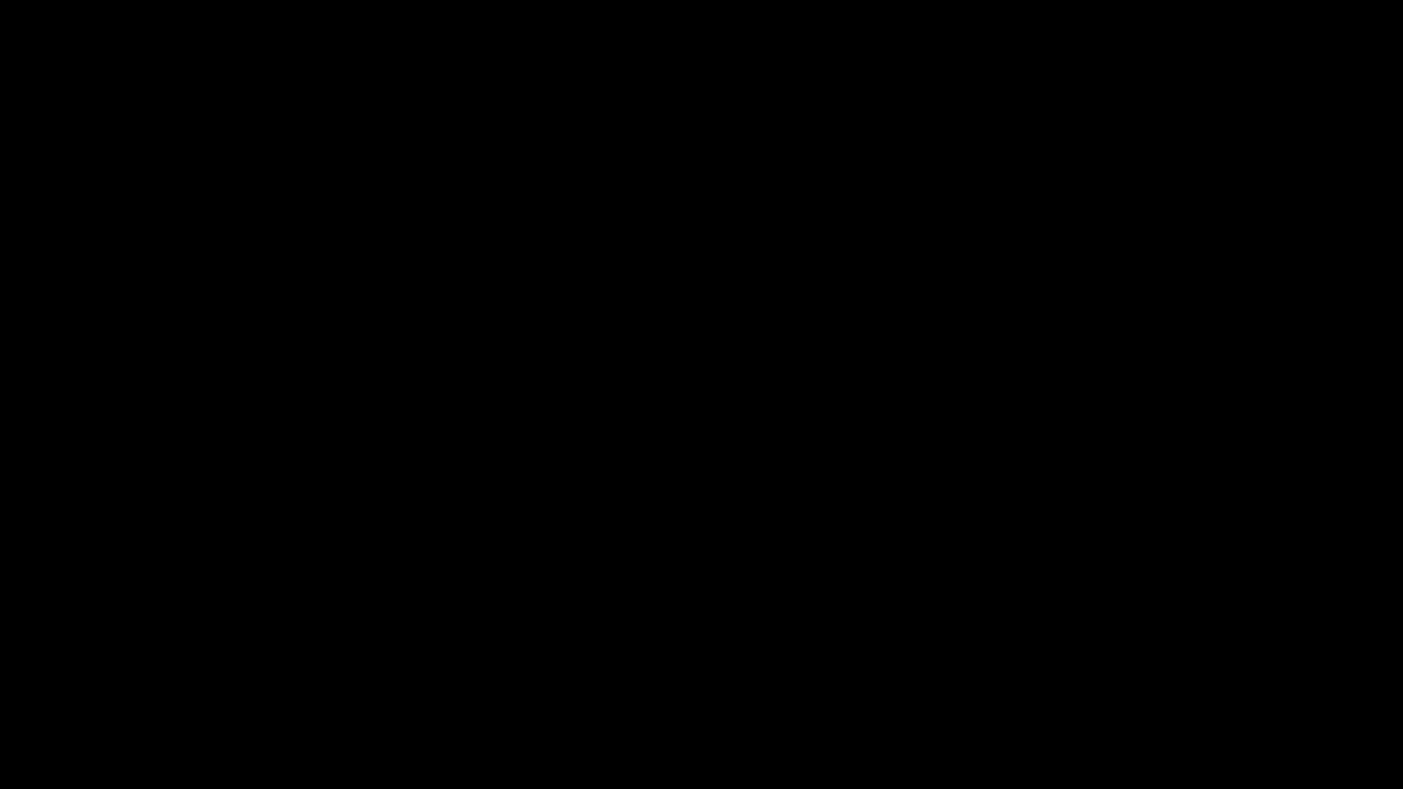
Step: Install theme 56 'magazinemadness', then cancel out of the theme list
key(Down)
key(Down)
key(Down)
key(Down)
key(Down)
key(Down)
key(Down)
key(Down)
key(Down)
key(Down)
key(Down)
key(Down)
key(Down)
key(Down)
key(Down)
key(Down)
key(Down)
key(Down)
key(Down)
key(Down)
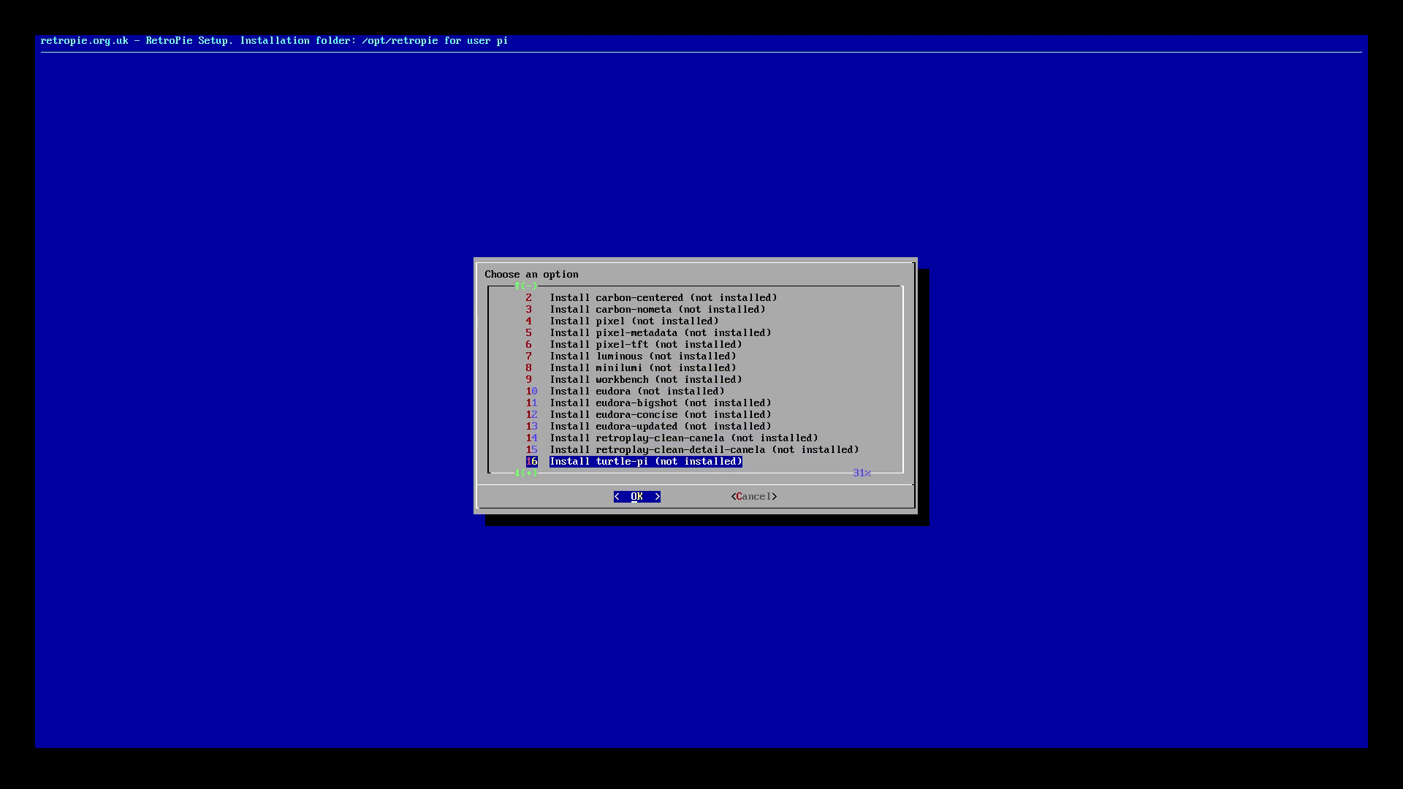
key(Down)
key(Down)
key(Down)
key(Down)
key(Down)
key(Down)
key(Down)
key(Down)
key(Down)
key(Down)
key(Down)
key(Down)
key(Down)
key(Down)
key(Down)
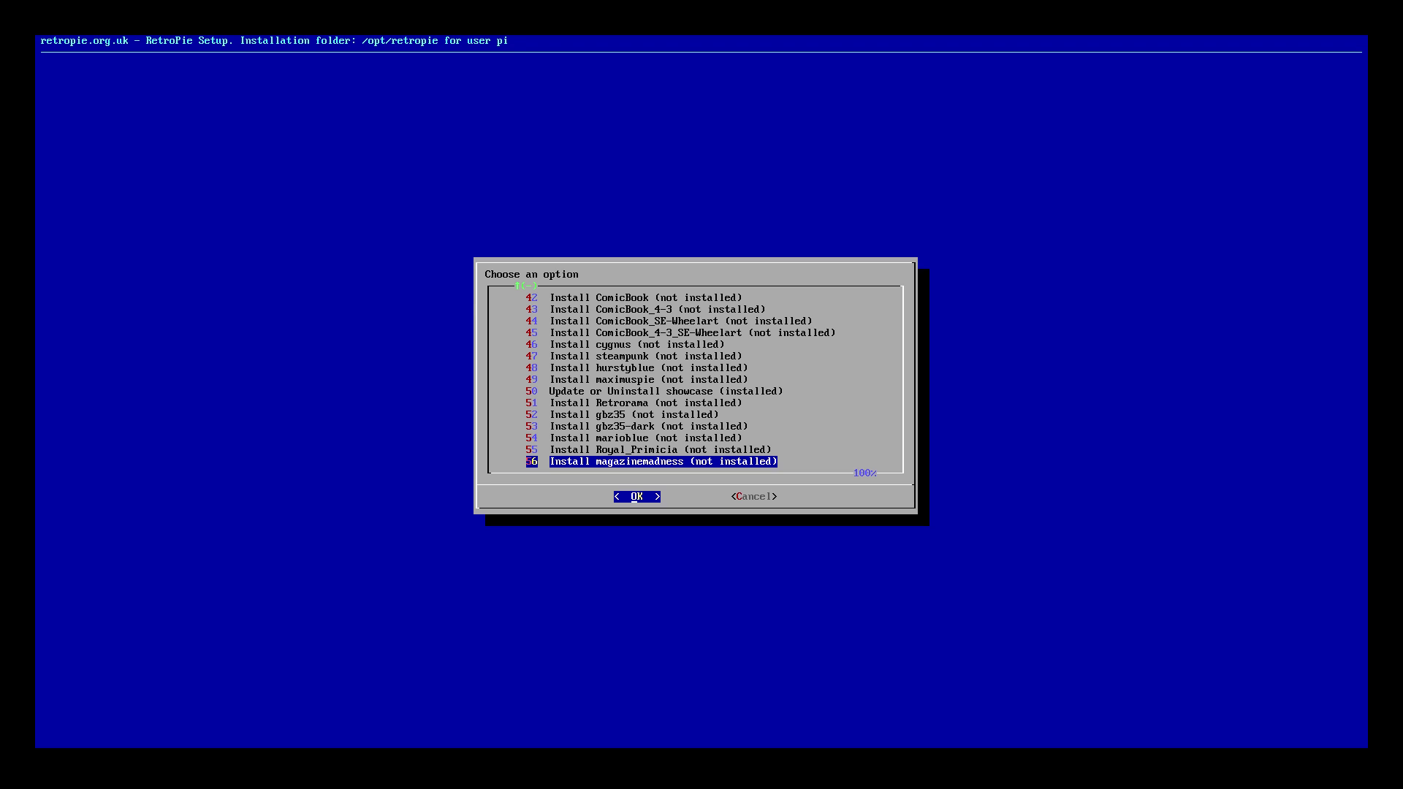
key(Return)
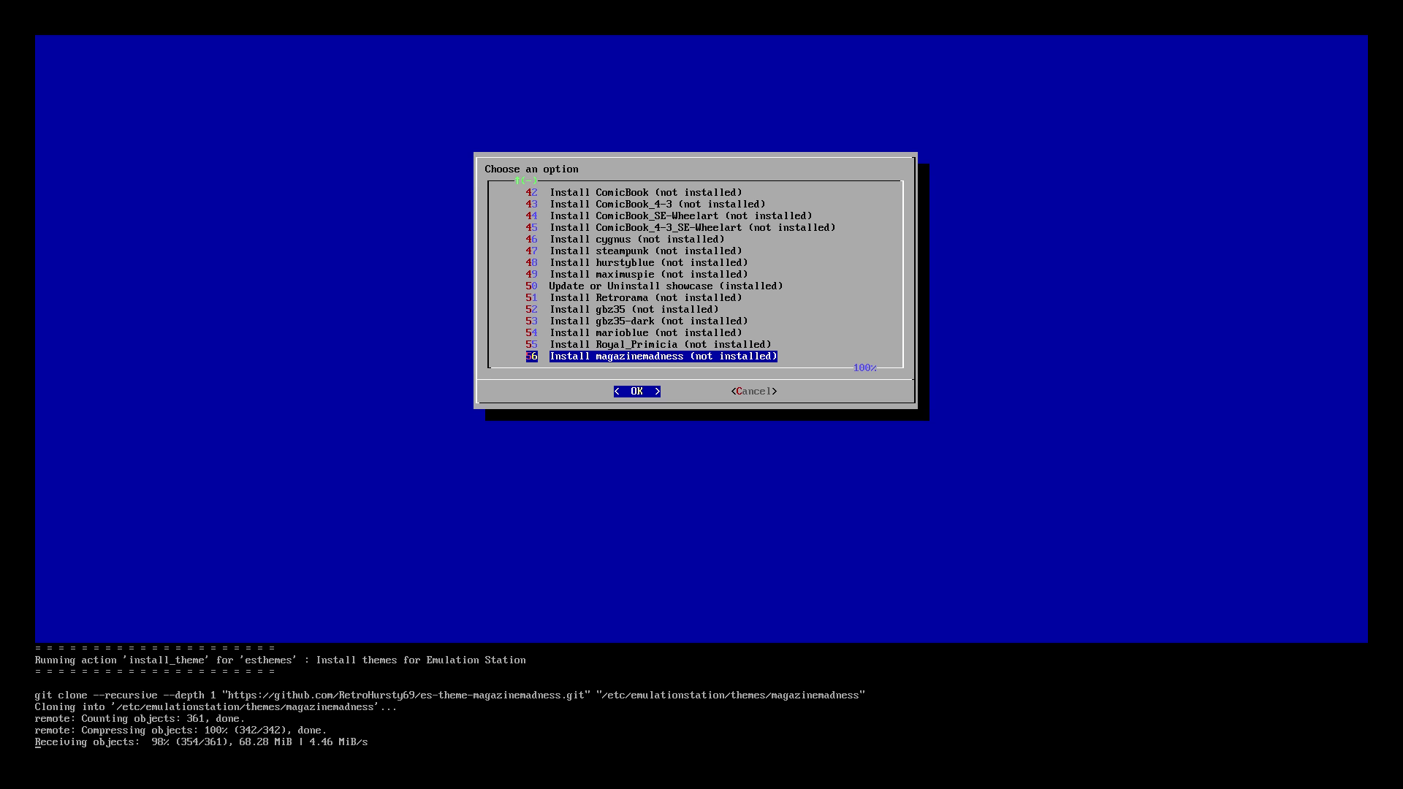
key(Right)
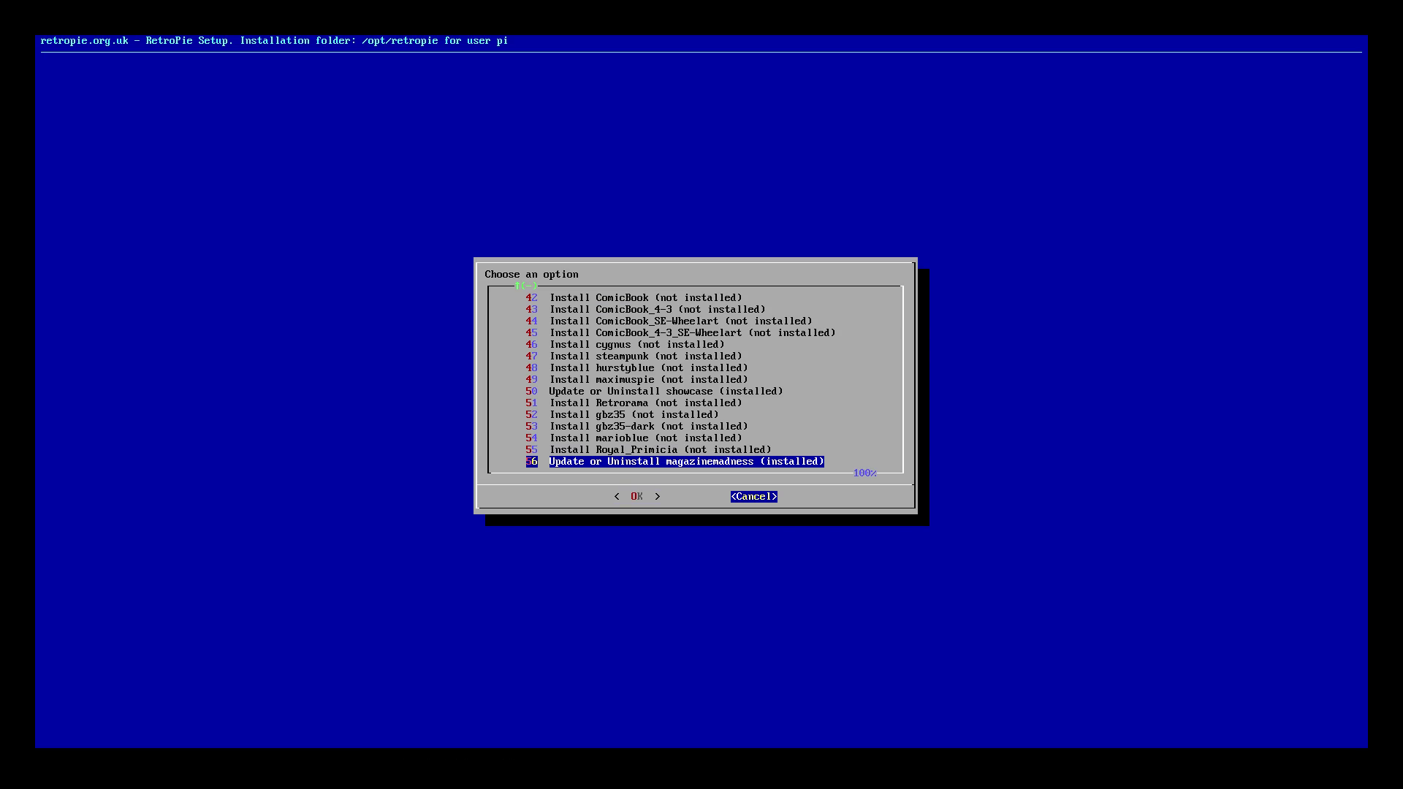
key(Return)
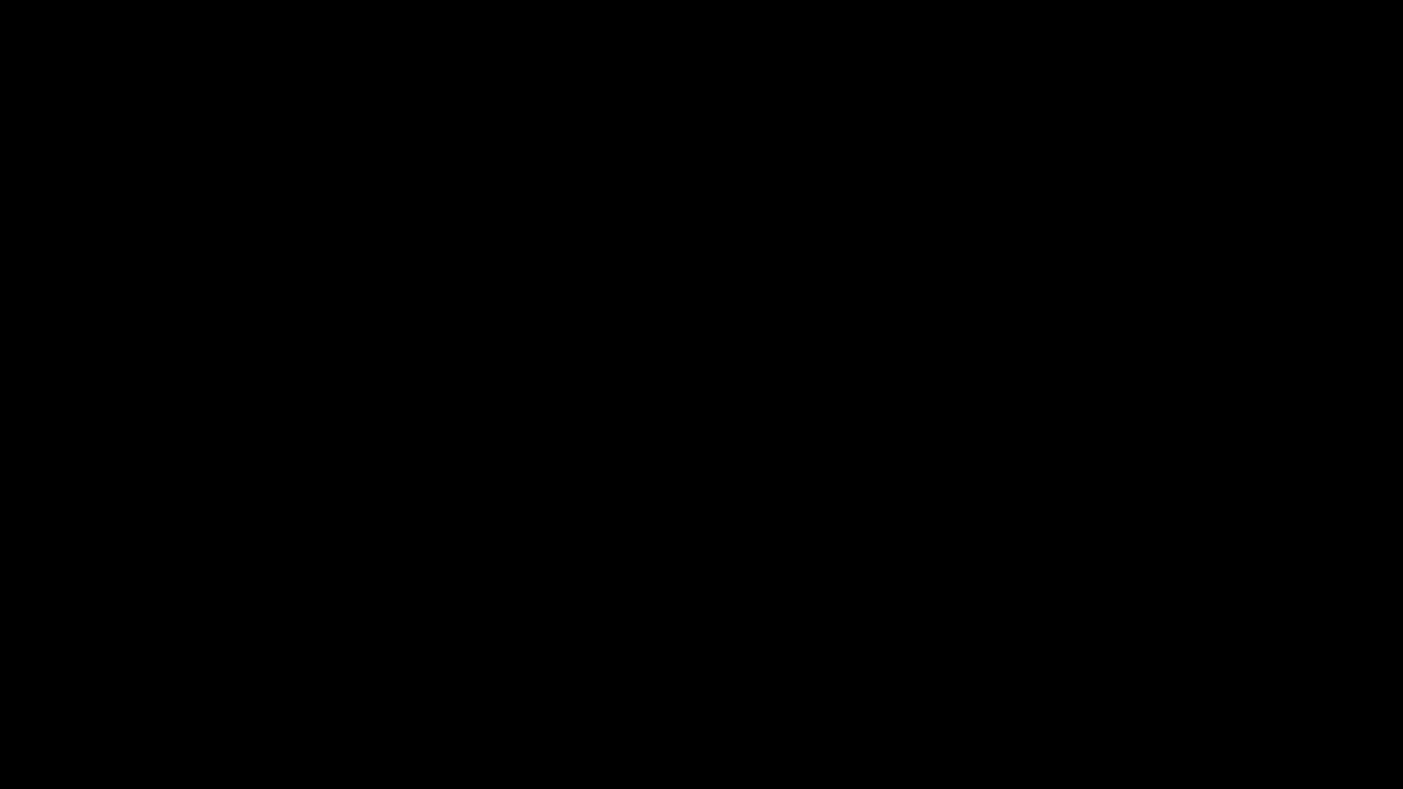
Step: In UI Settings, set the theme set to MAGAZINEMADNESS with the gamelist view style on VIDEO
key(Escape)
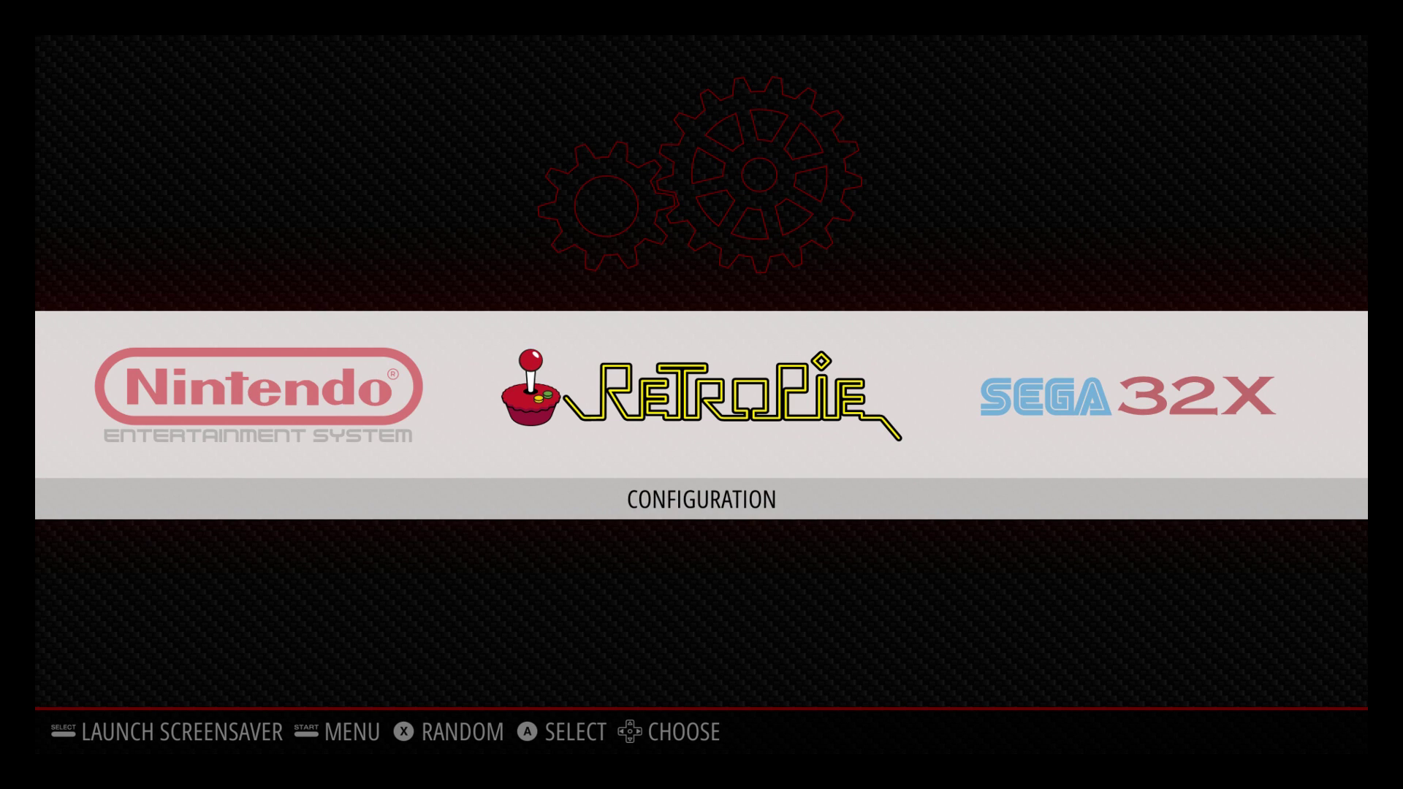
key(Return)
key(Down)
key(Down)
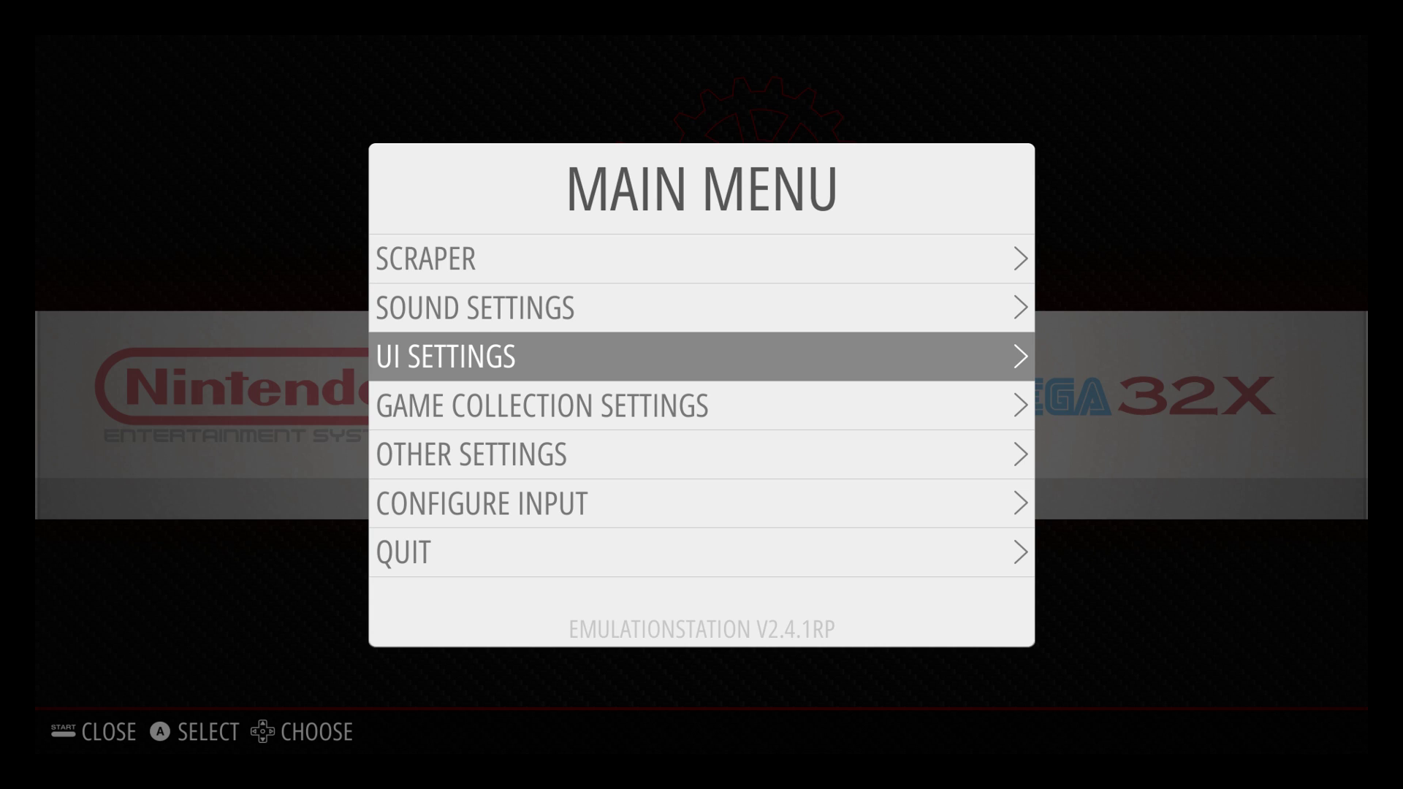
key(Return)
key(Down)
key(Down)
key(Down)
key(Down)
key(Down)
key(Down)
key(Right)
key(Right)
key(Left)
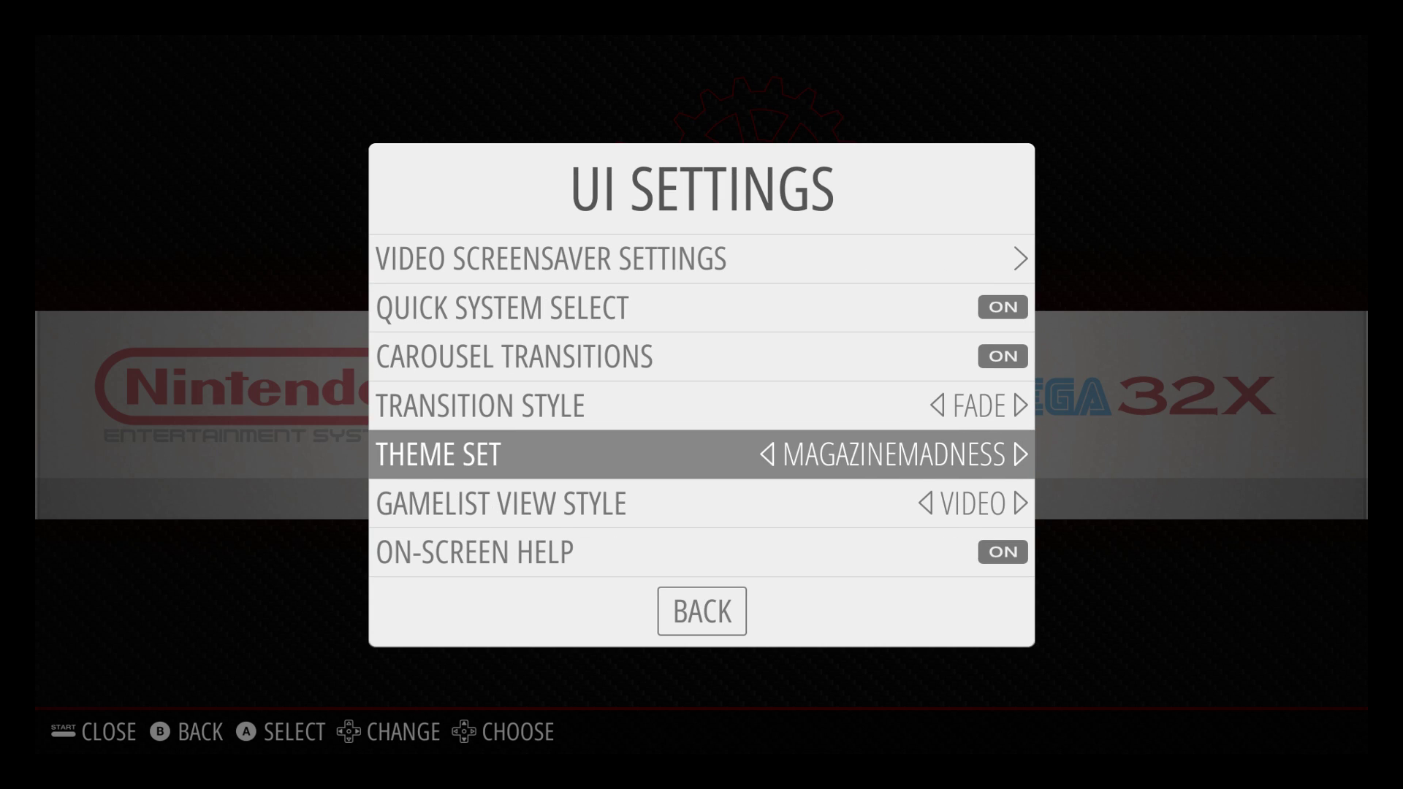
key(Down)
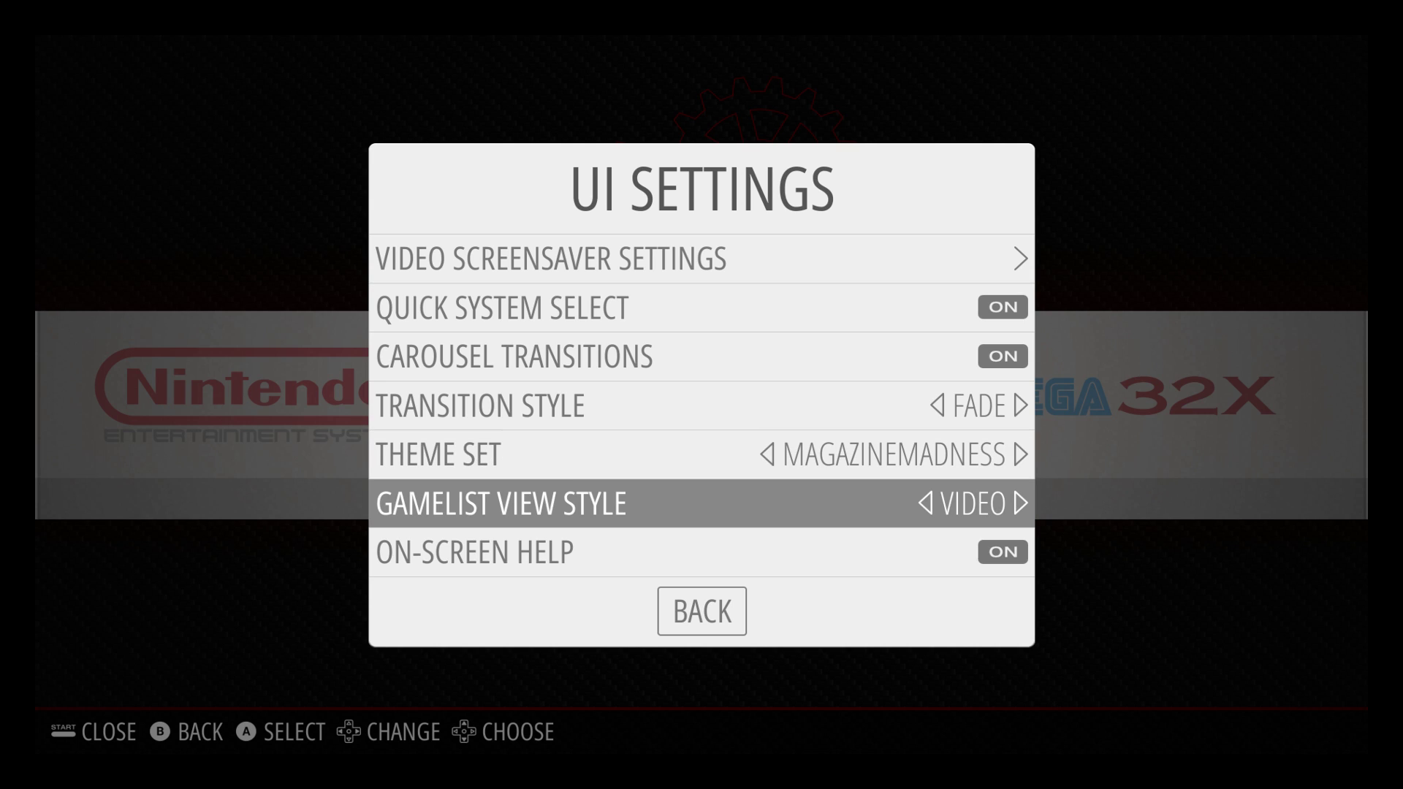
key(Down)
key(Down)
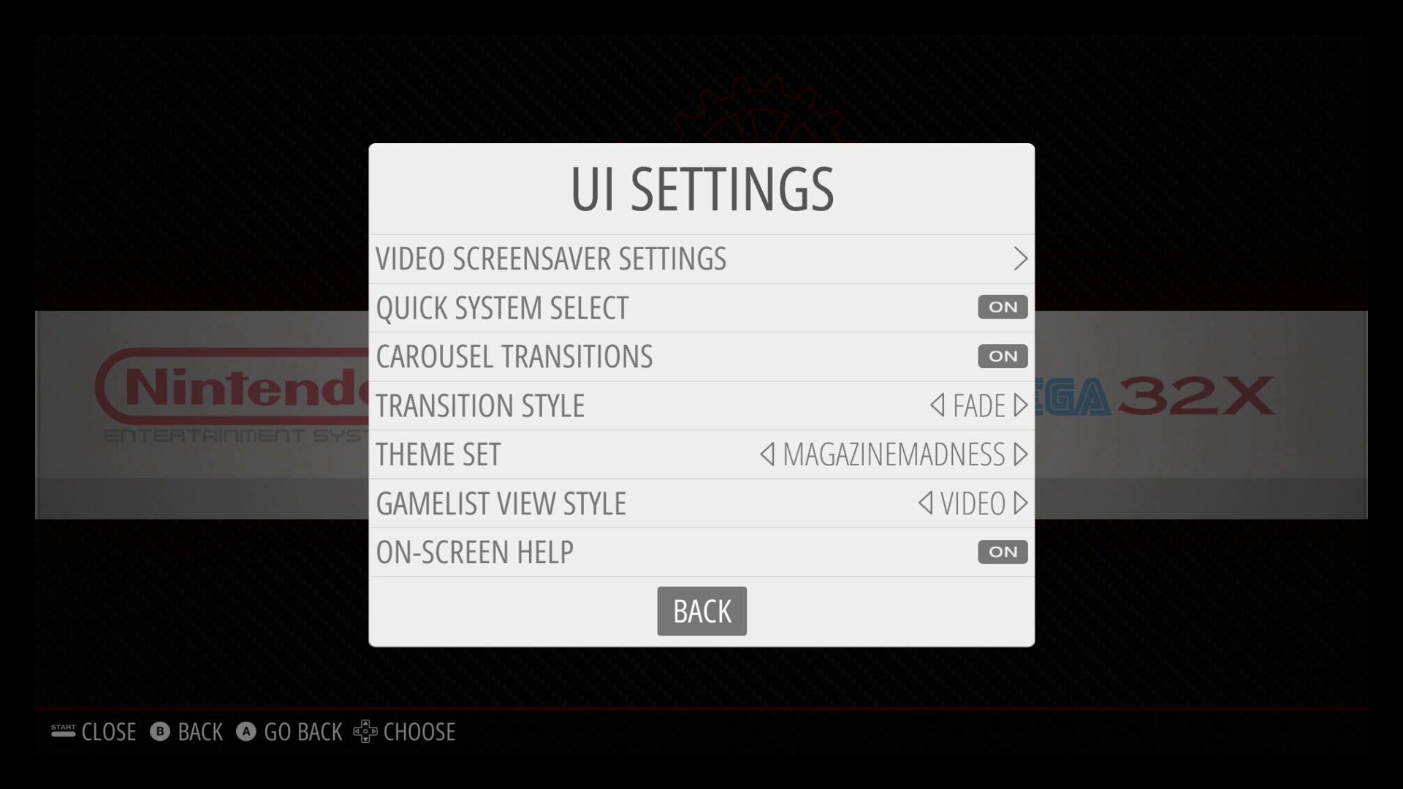
key(Return)
Step: Check the hardware-accelerated video player option in Other Settings and return to the main menu
key(Down)
key(Down)
key(Return)
key(Down)
key(Down)
key(Down)
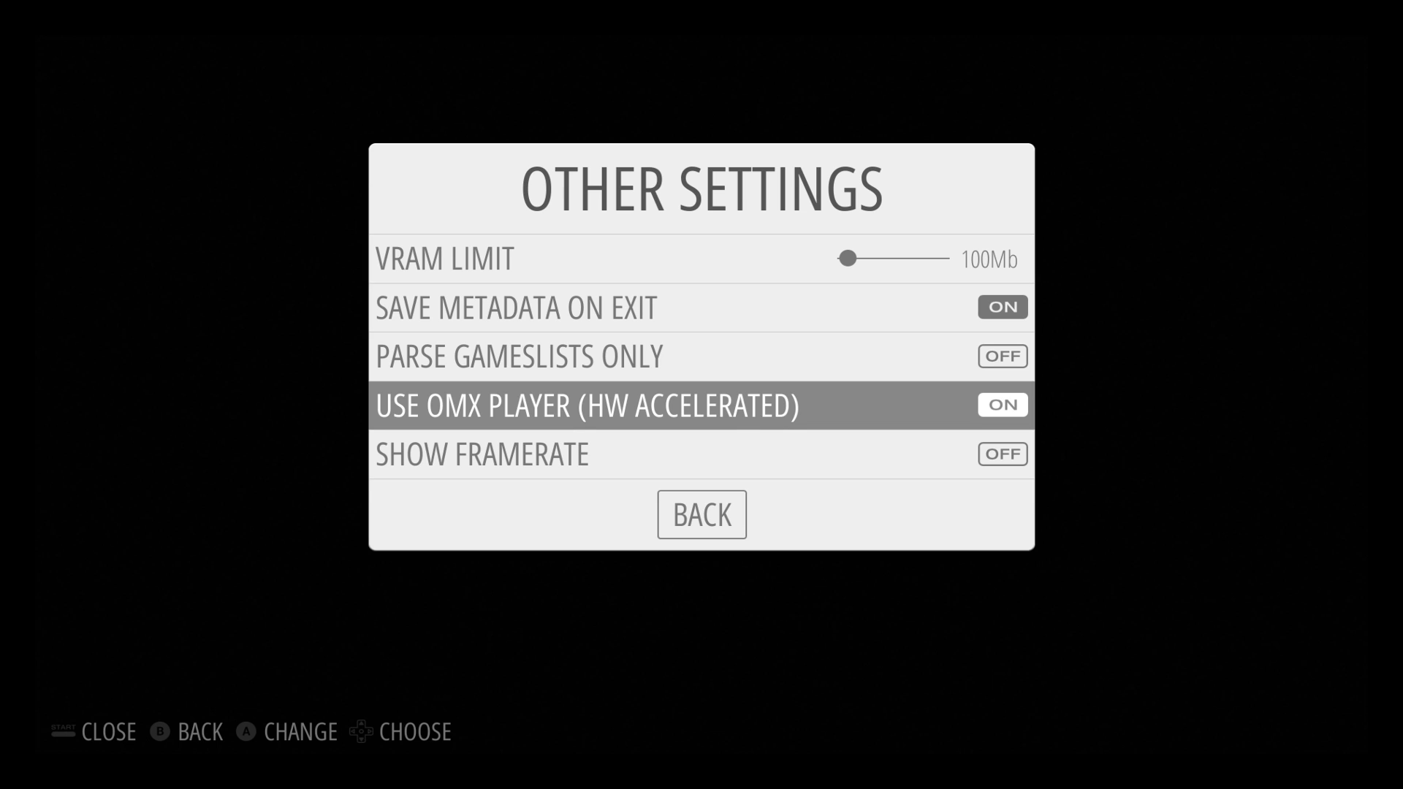
key(Down)
key(Down)
key(Return)
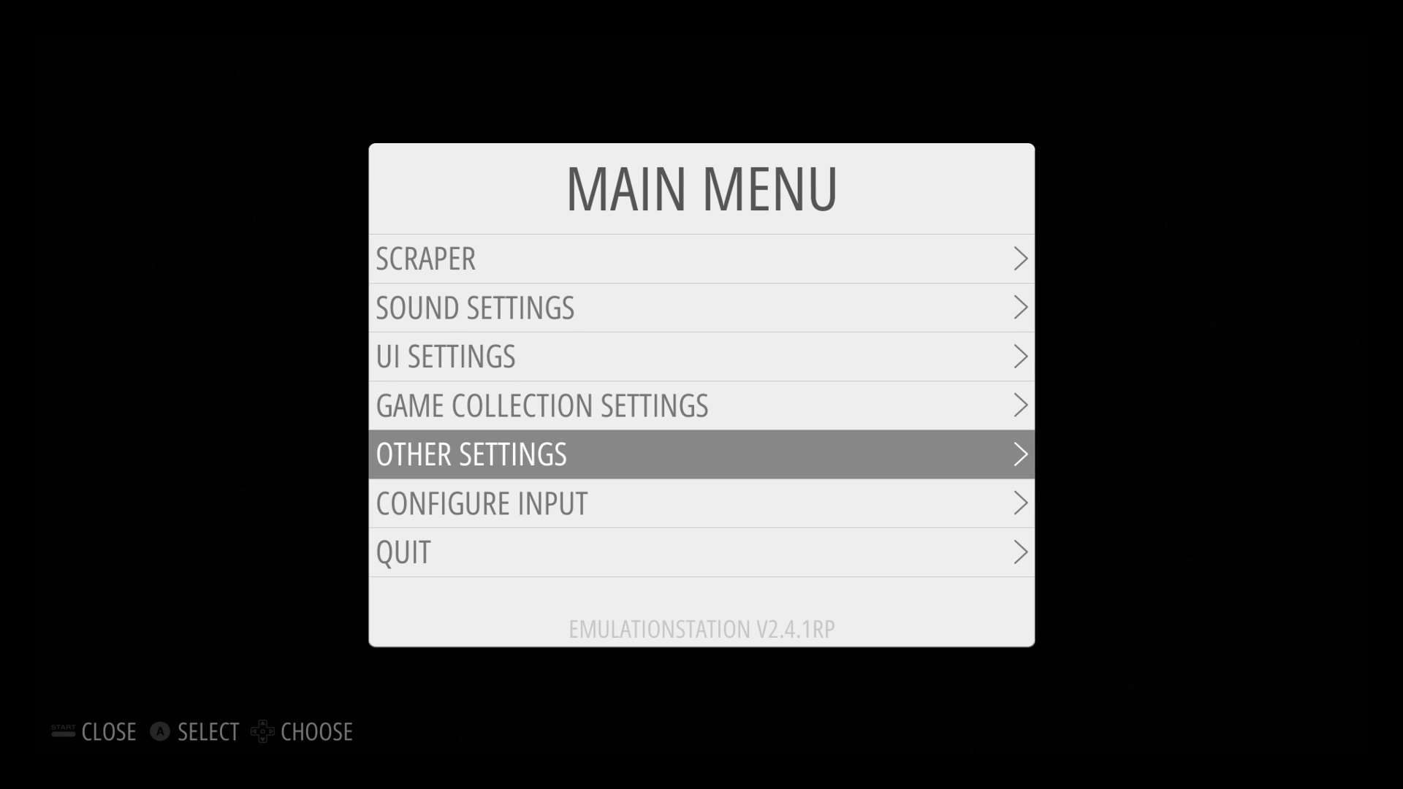
Step: Browse the magazine carousel from Sega 32X through Steam, collections and Neo Geo to the NES issue
key(Escape)
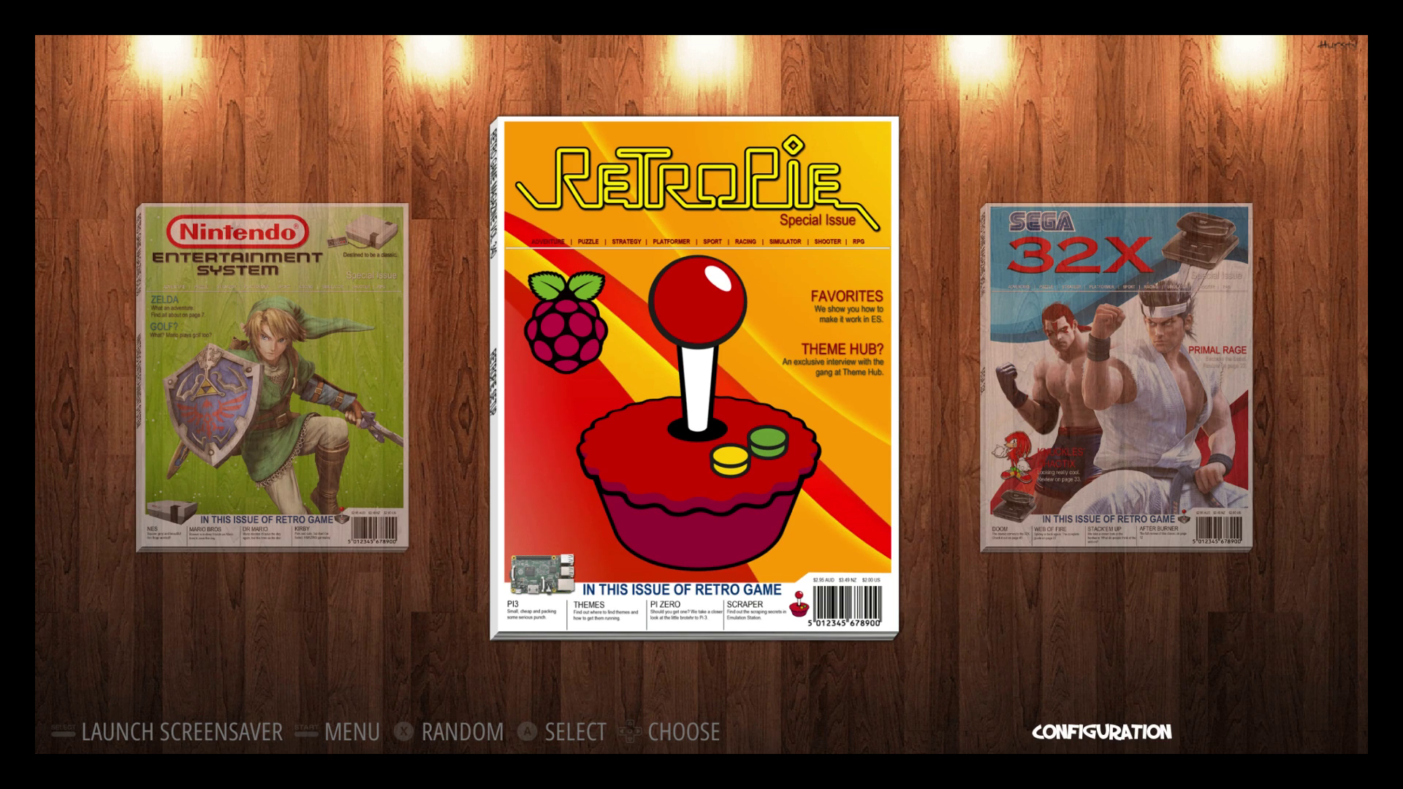
key(Right)
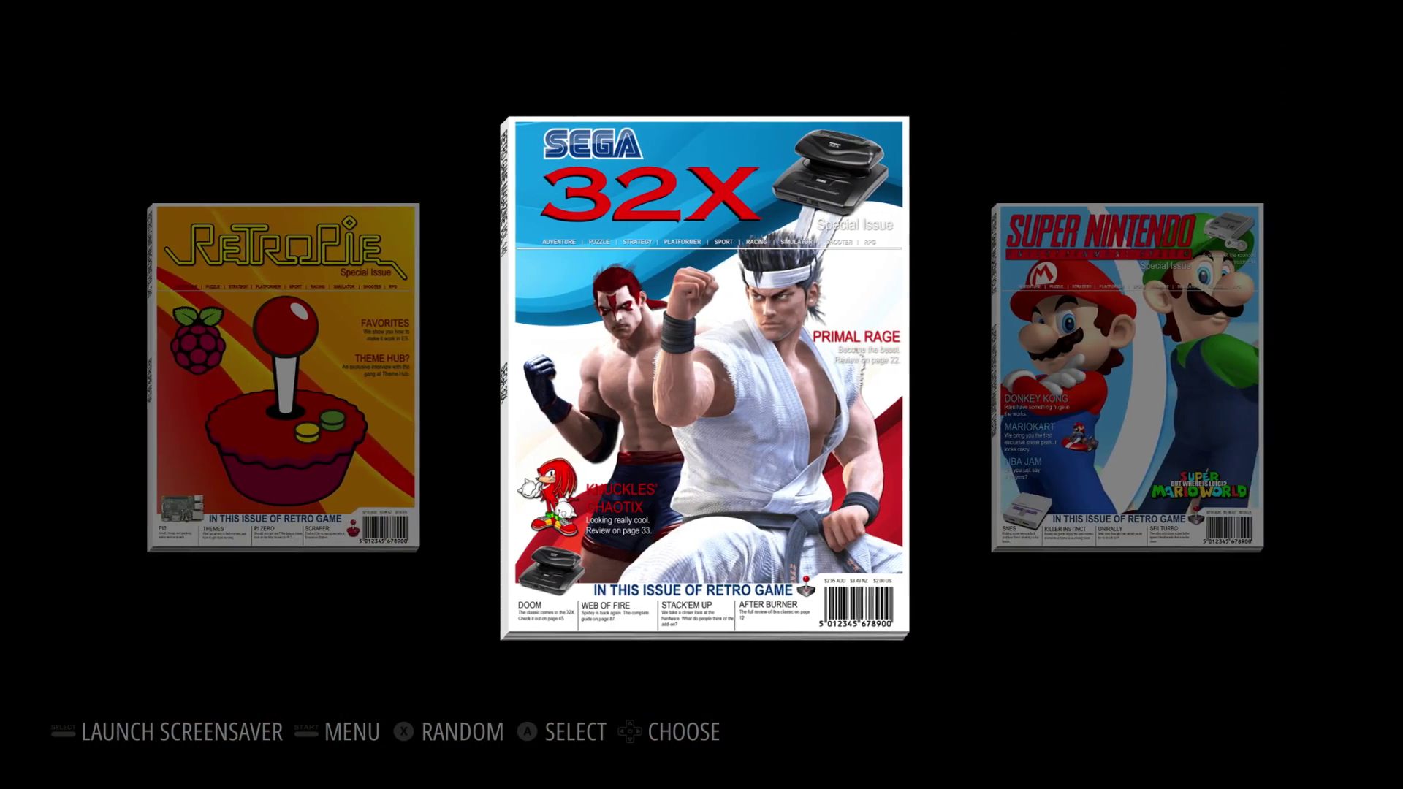
key(Right)
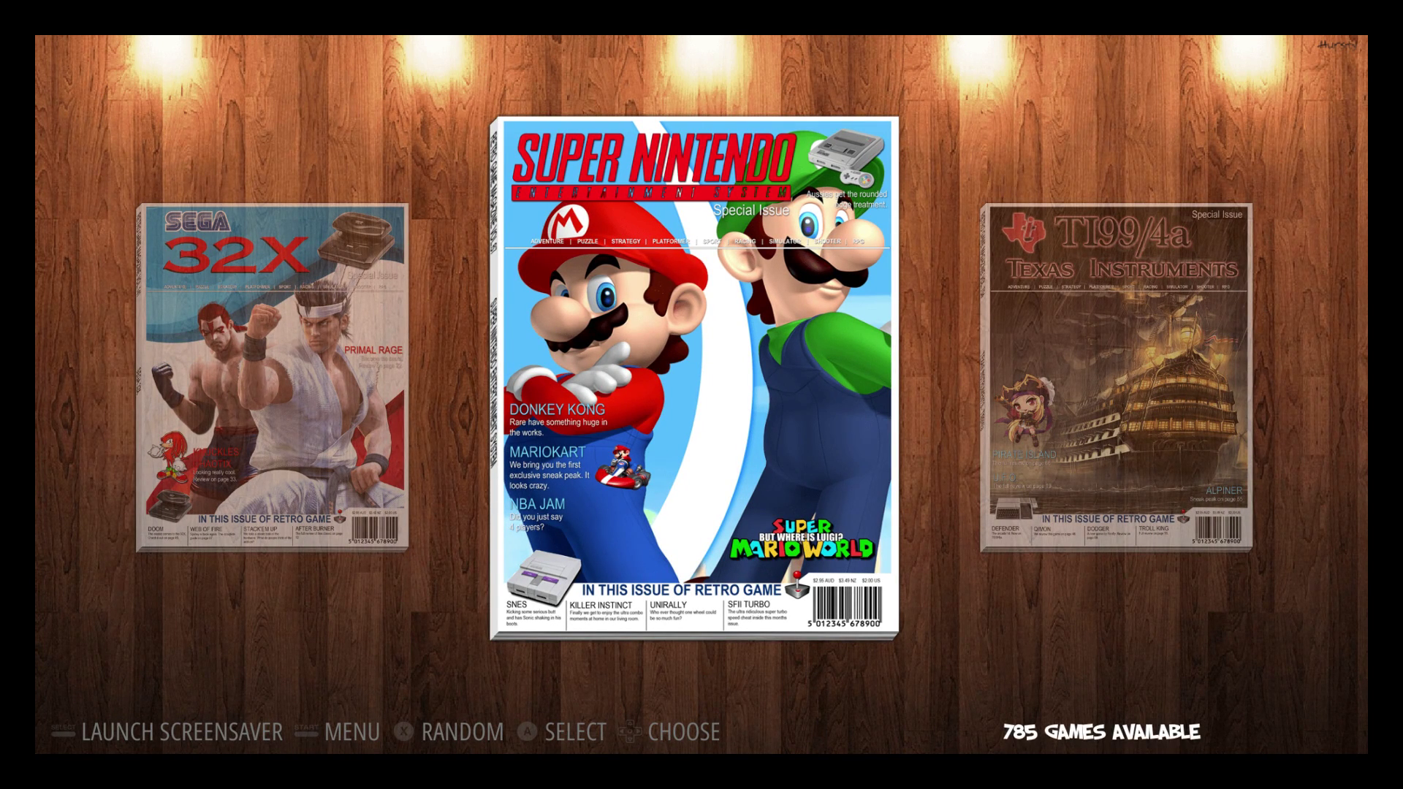
key(Right)
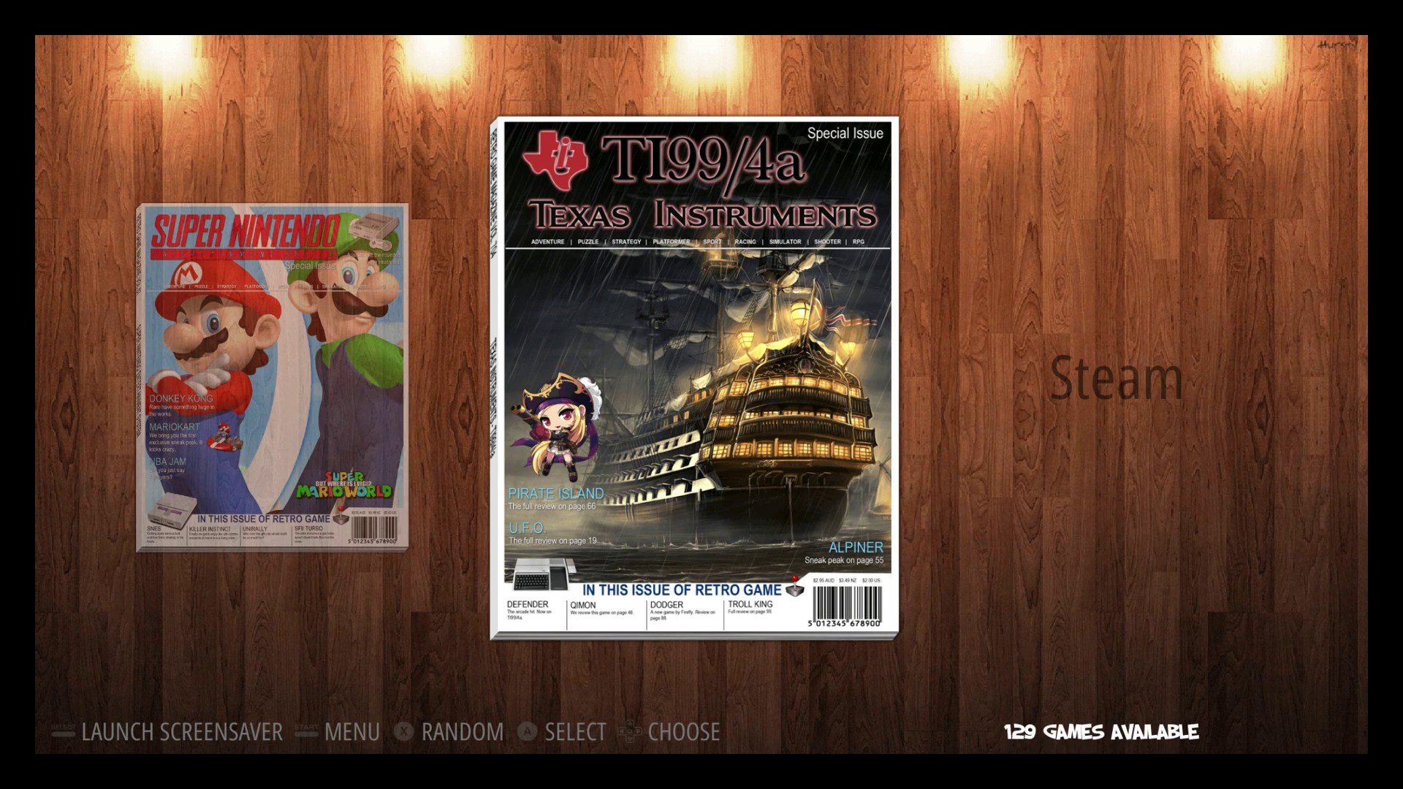
key(Right)
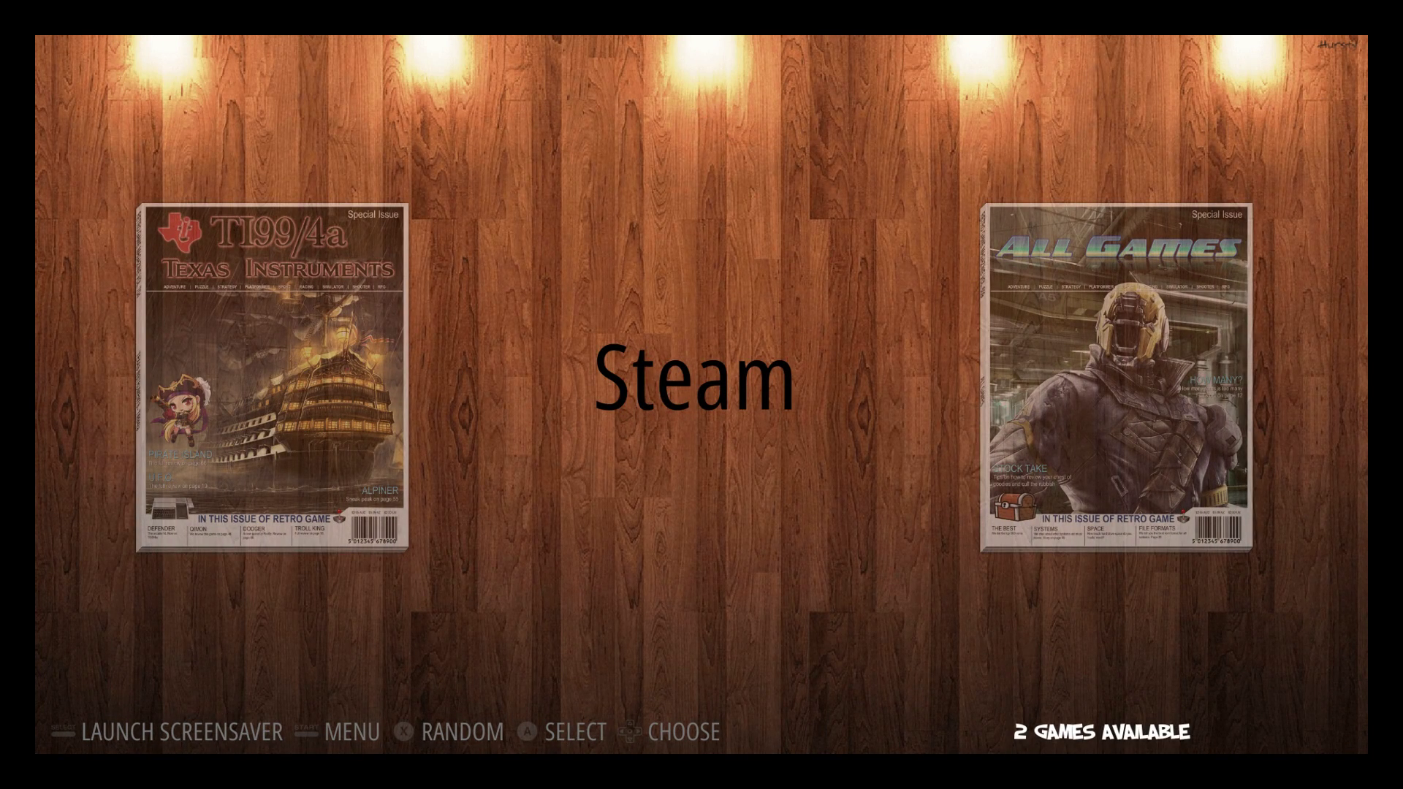
key(Right)
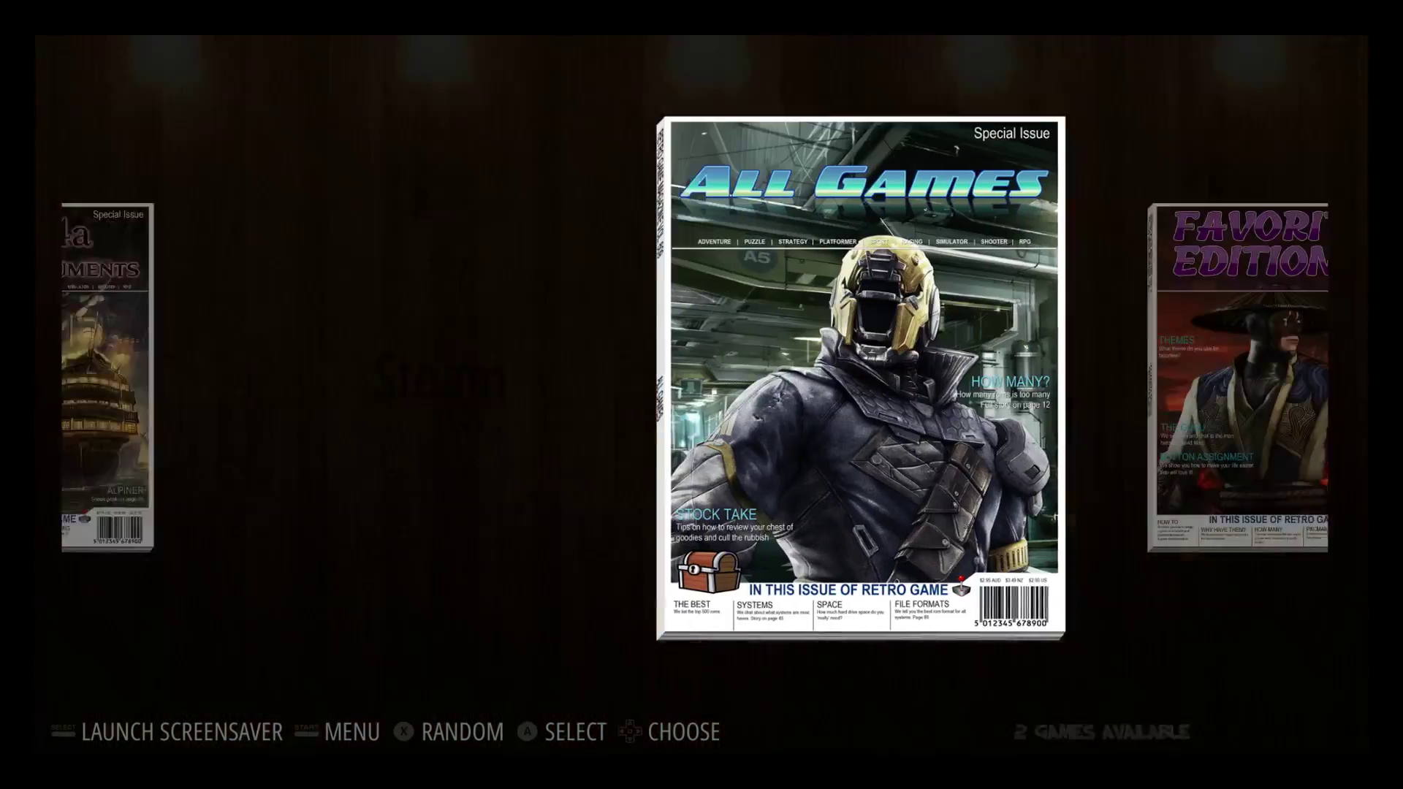
key(Right)
key(Right)
key(Right)
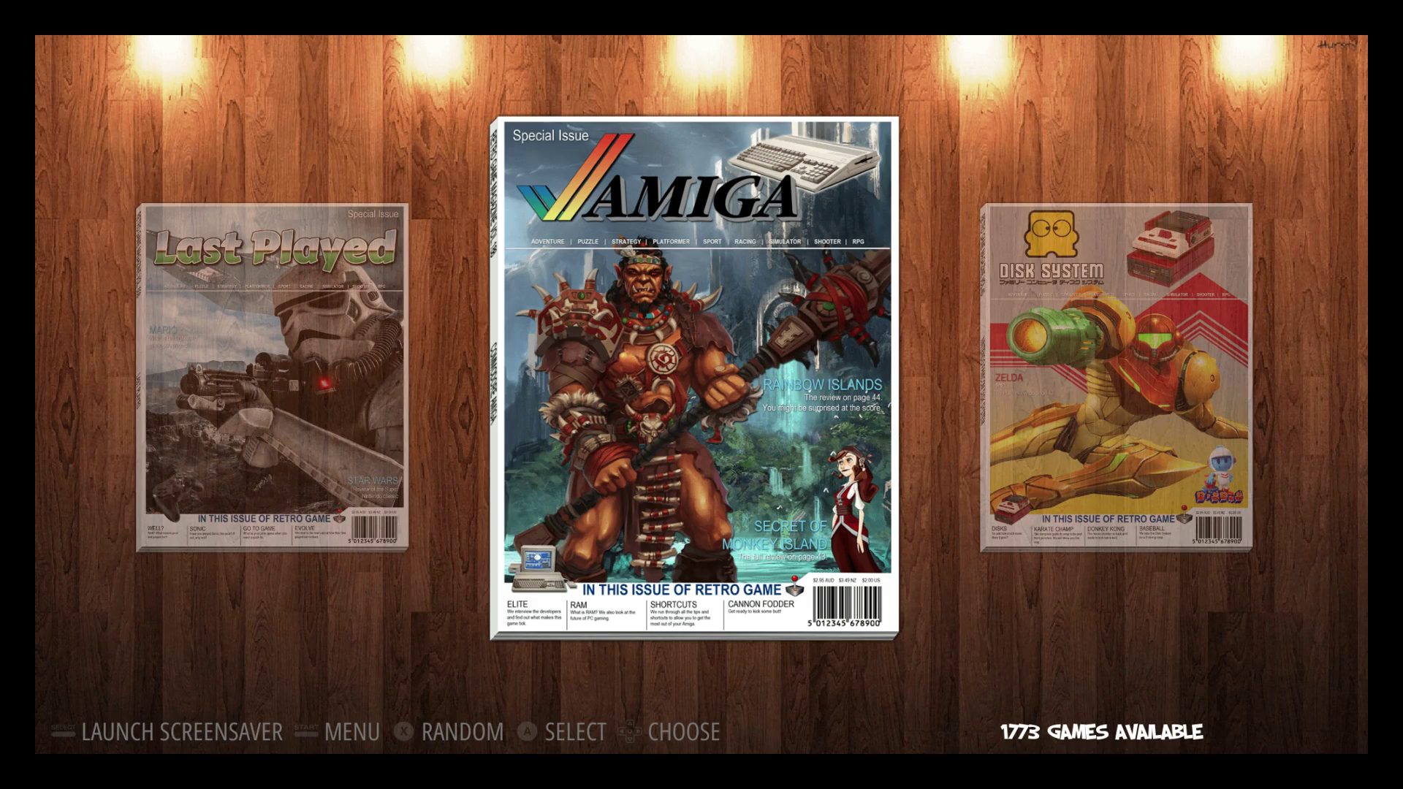
key(Right)
key(Right)
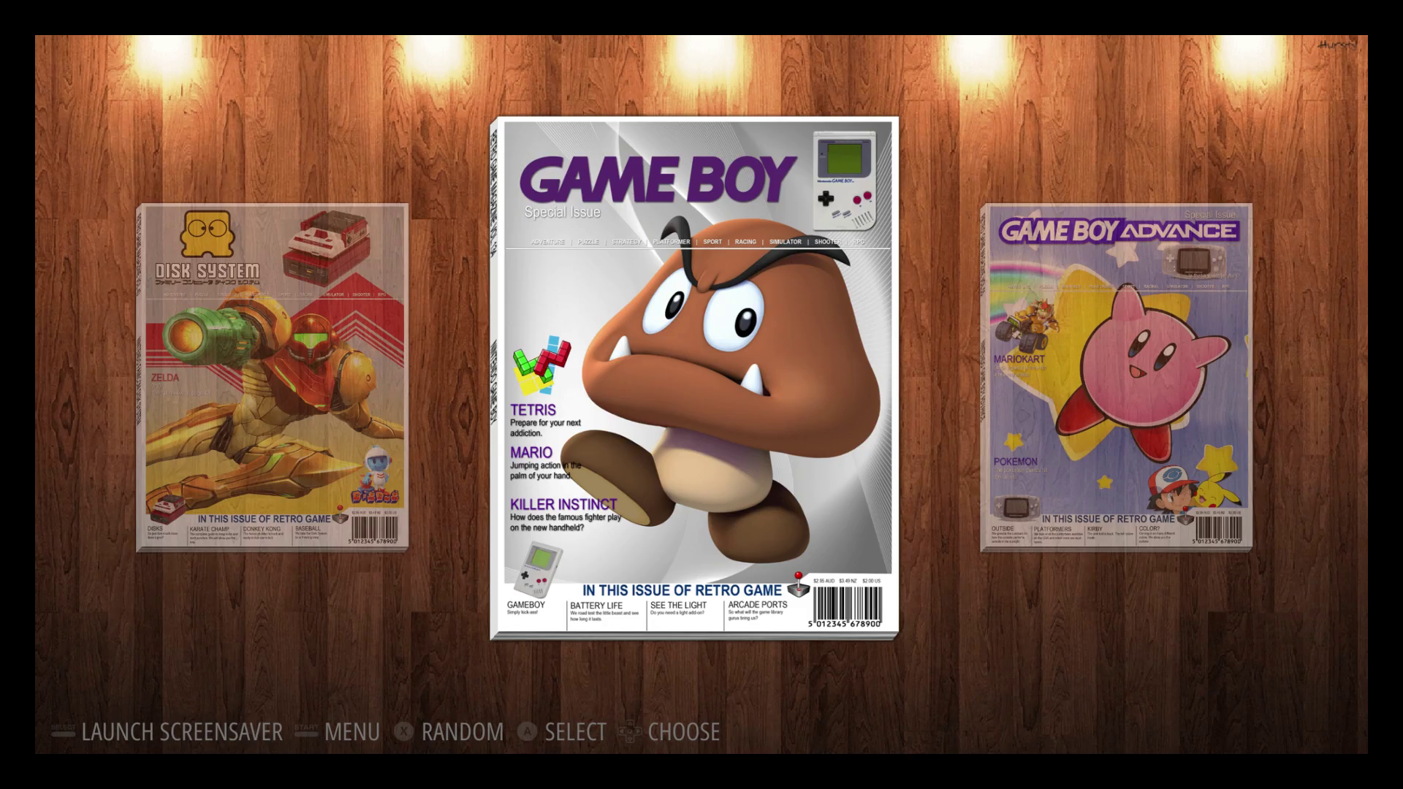
key(Right)
key(Right)
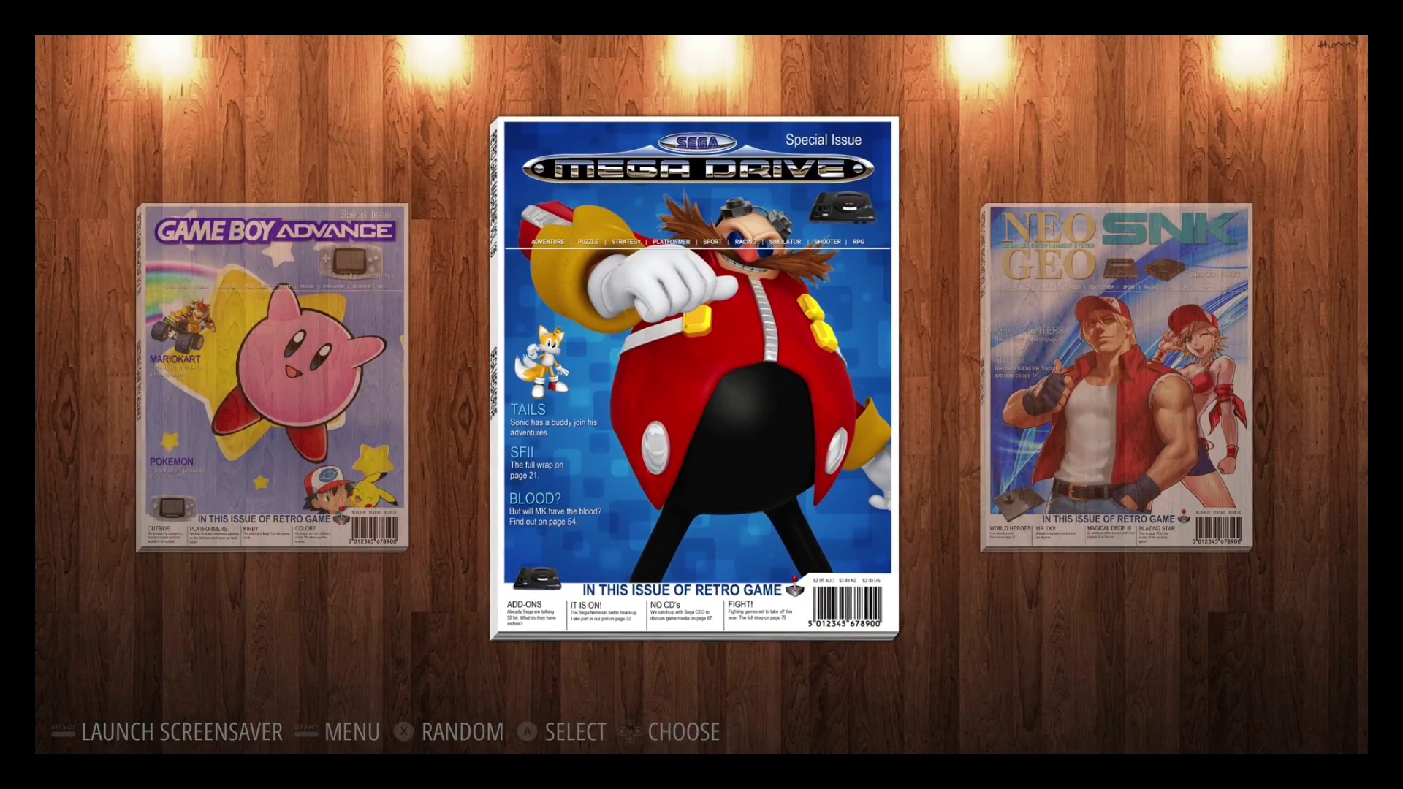
key(Right)
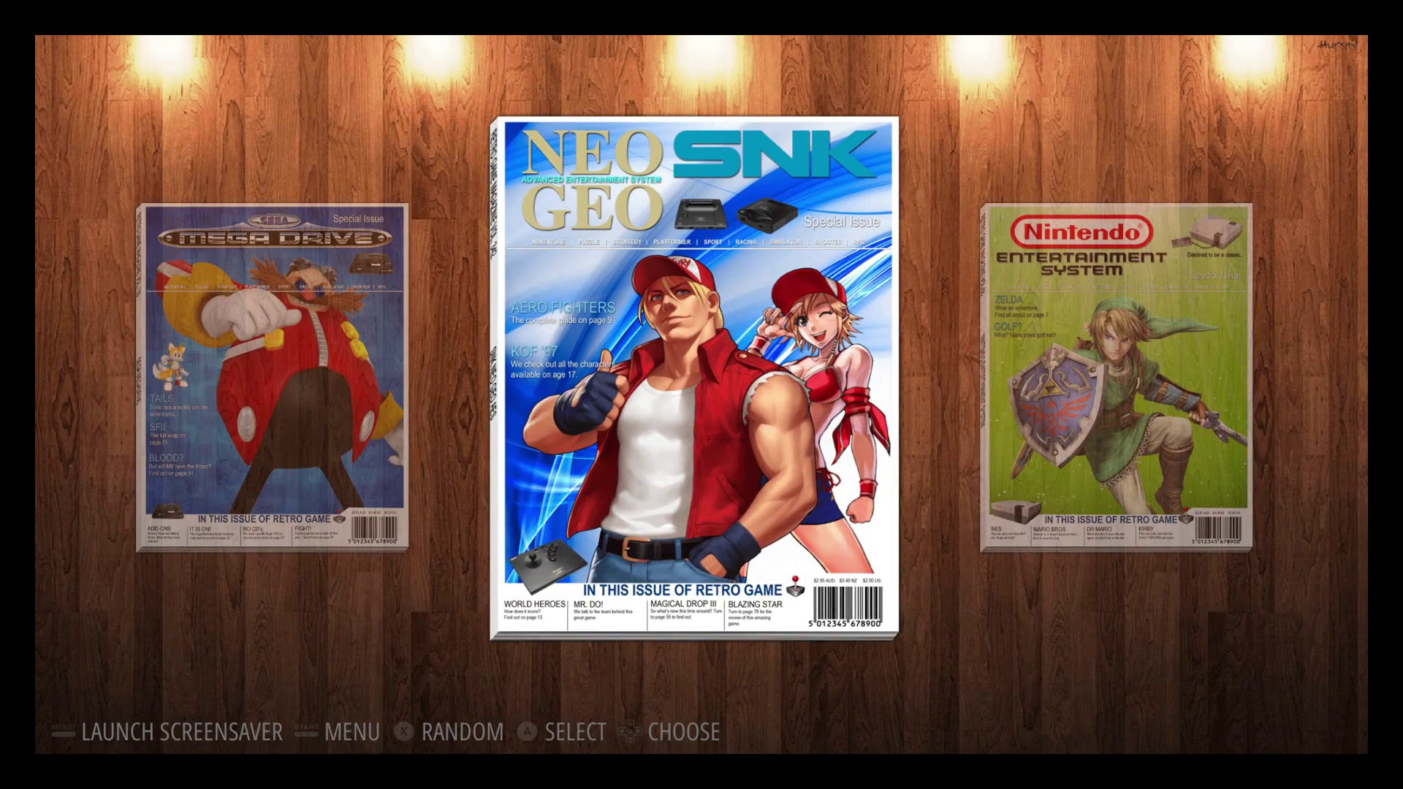
key(Right)
key(Right)
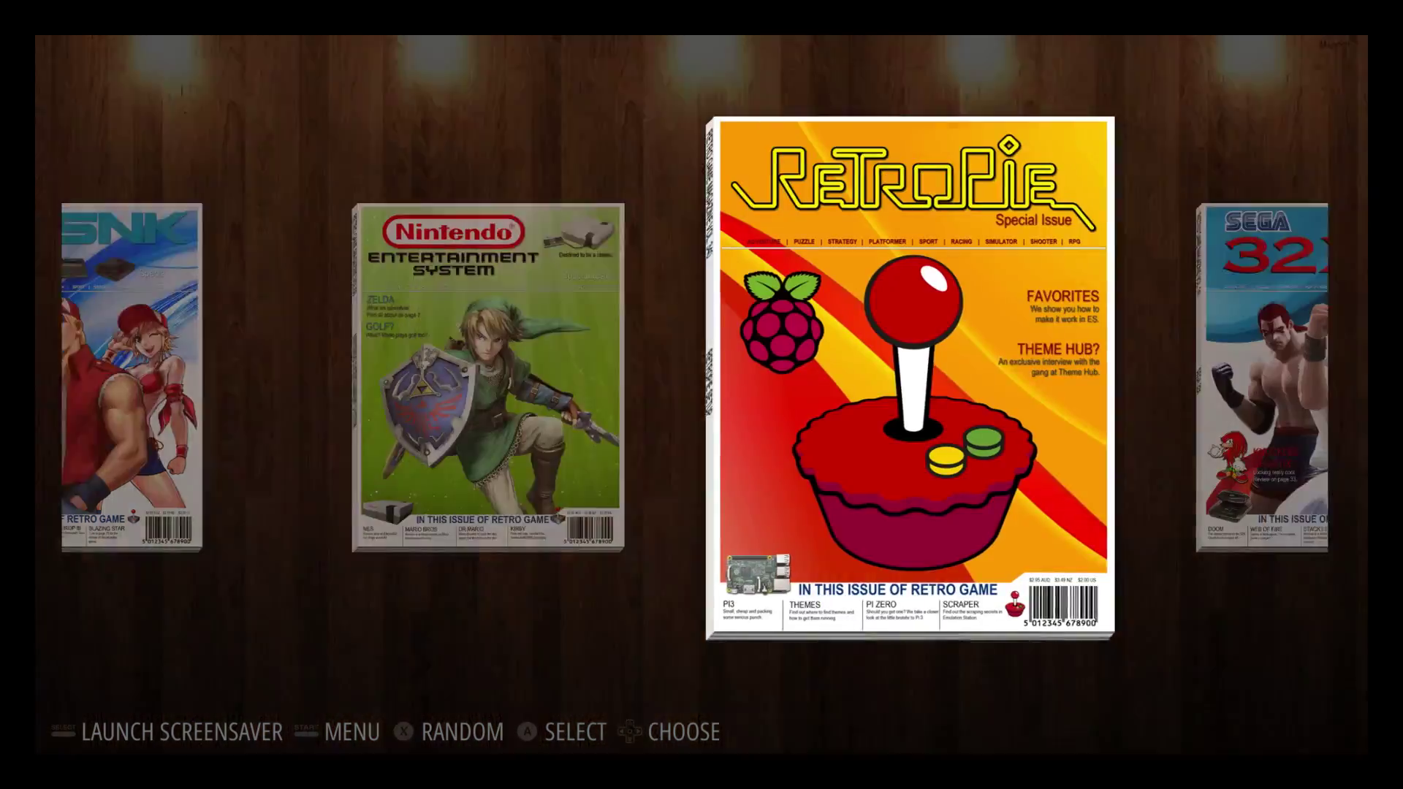
key(Left)
Step: Open the NES list, browse A Boy and His Blob and 3-D WorldRunner, then bring up the main menu
key(Return)
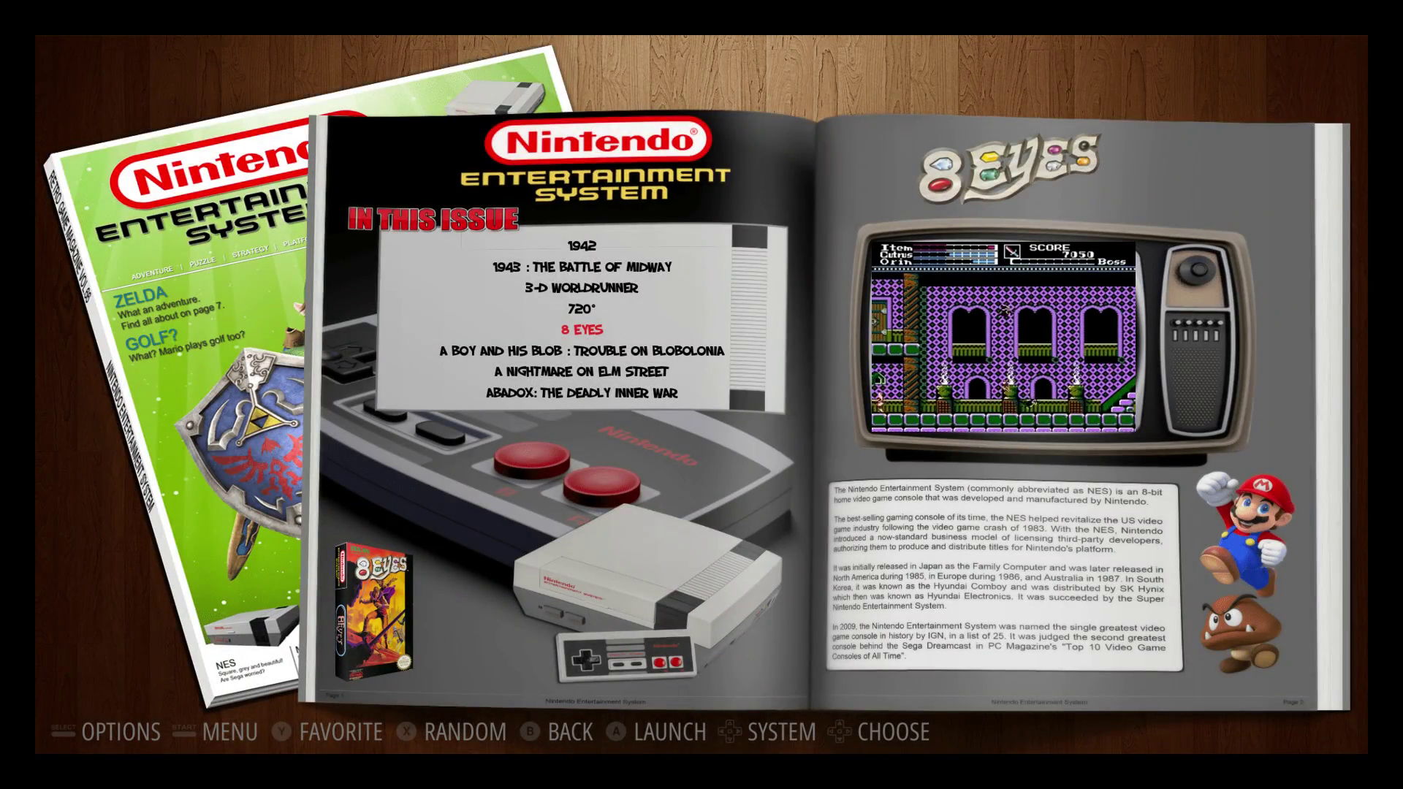
key(Down)
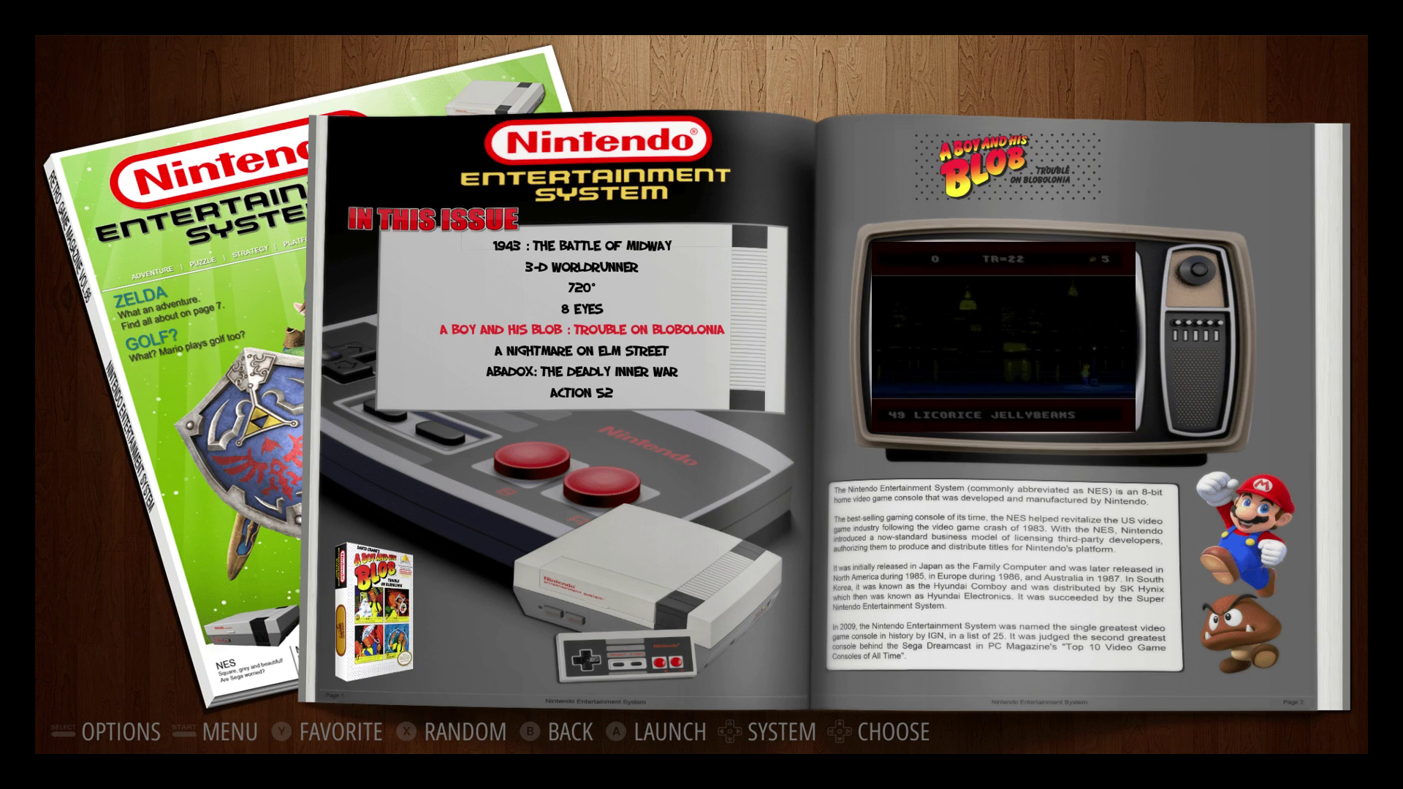
key(Up)
key(Up)
key(Up)
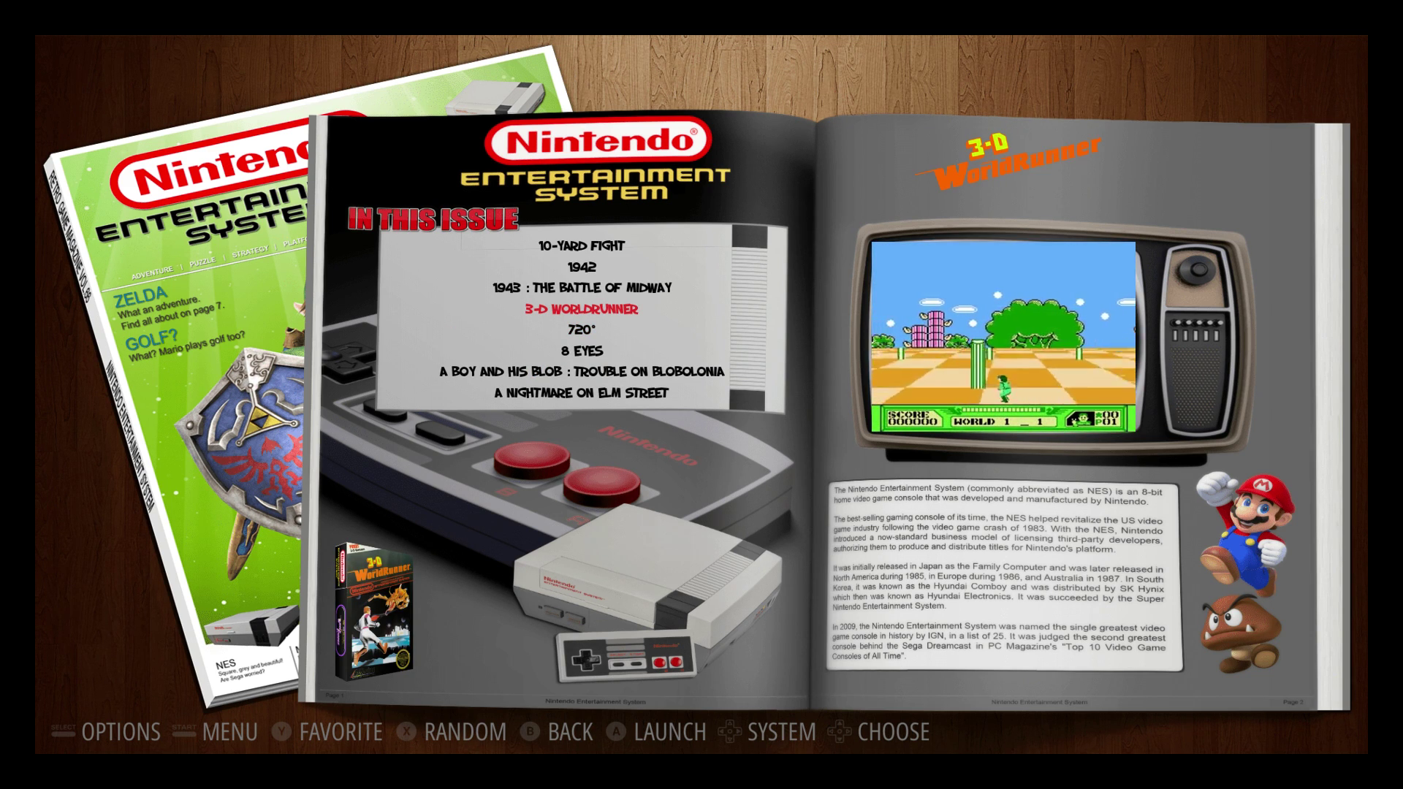
key(Return)
key(Down)
key(Down)
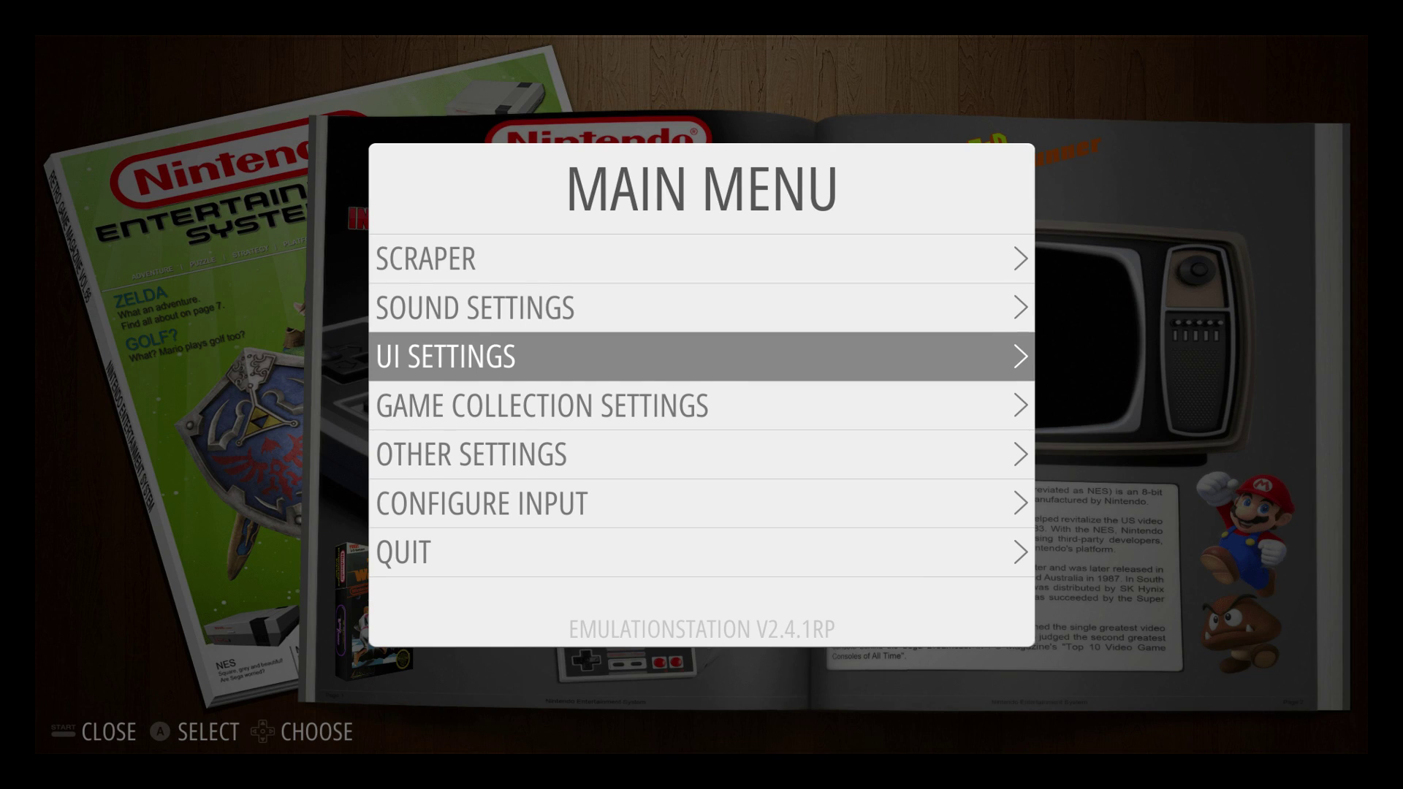
Step: Change the gamelist view style to DETAILED and close the menus to see the NES box art
key(Return)
key(Down)
key(Down)
key(Down)
key(Down)
key(Down)
key(Down)
key(Down)
key(Right)
key(Right)
key(Right)
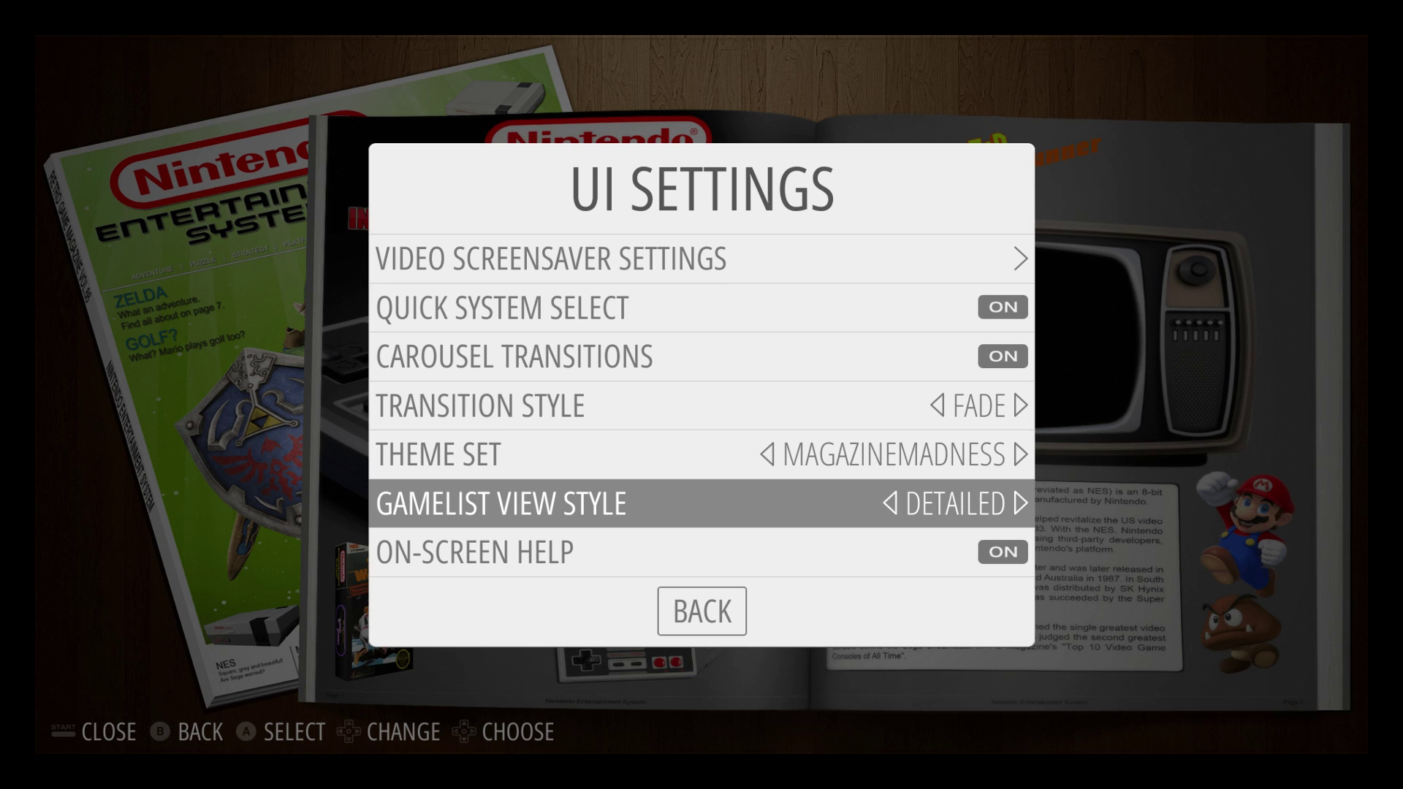
key(Down)
key(Down)
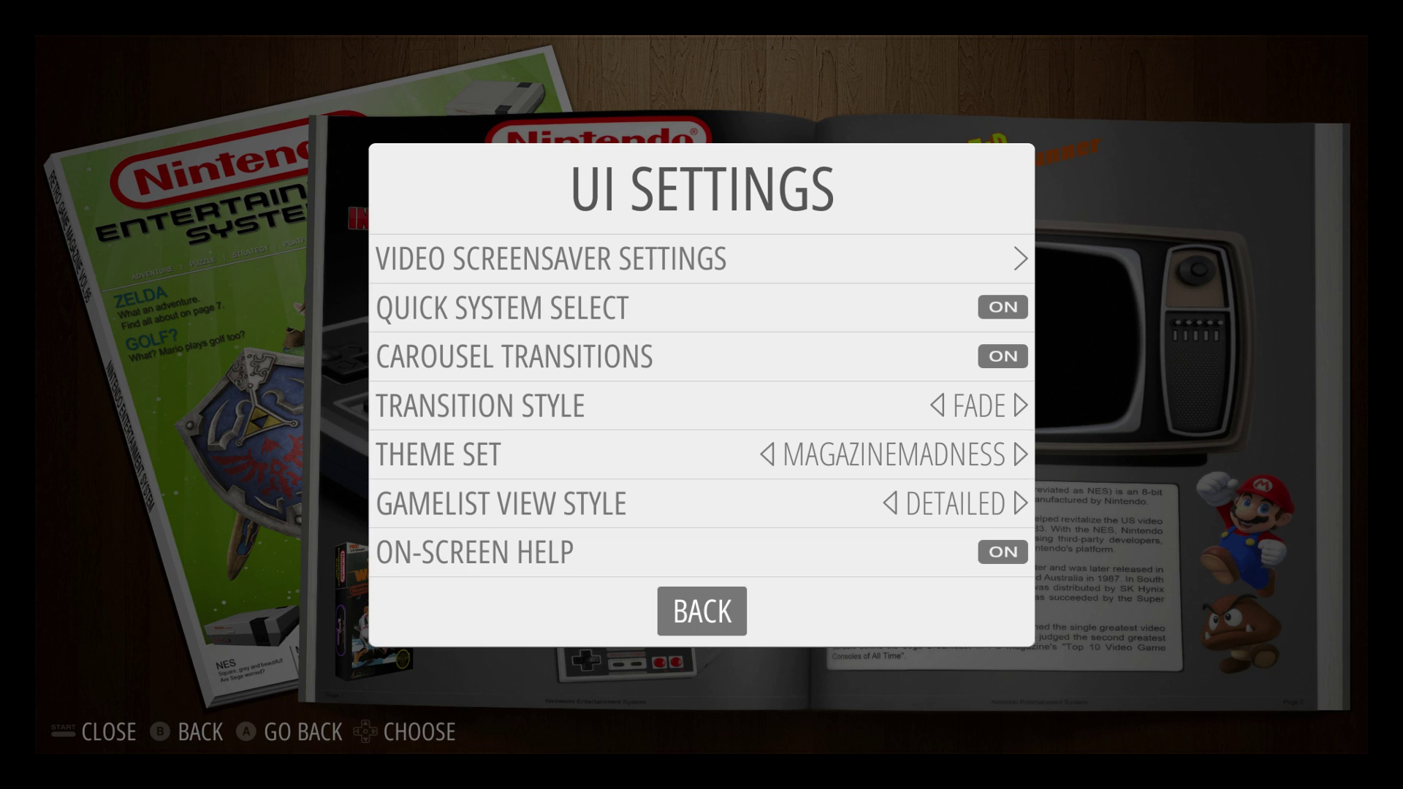
key(Return)
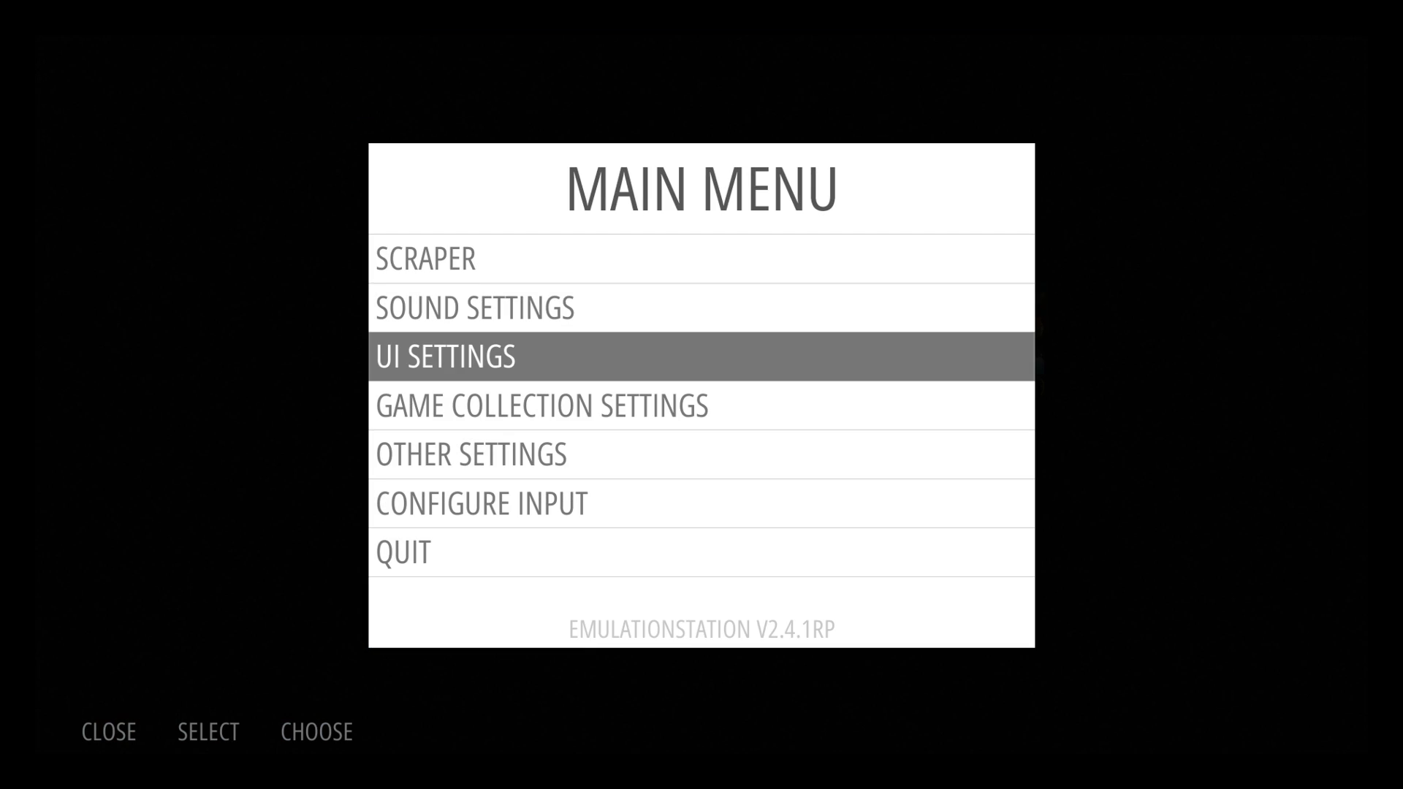
key(Escape)
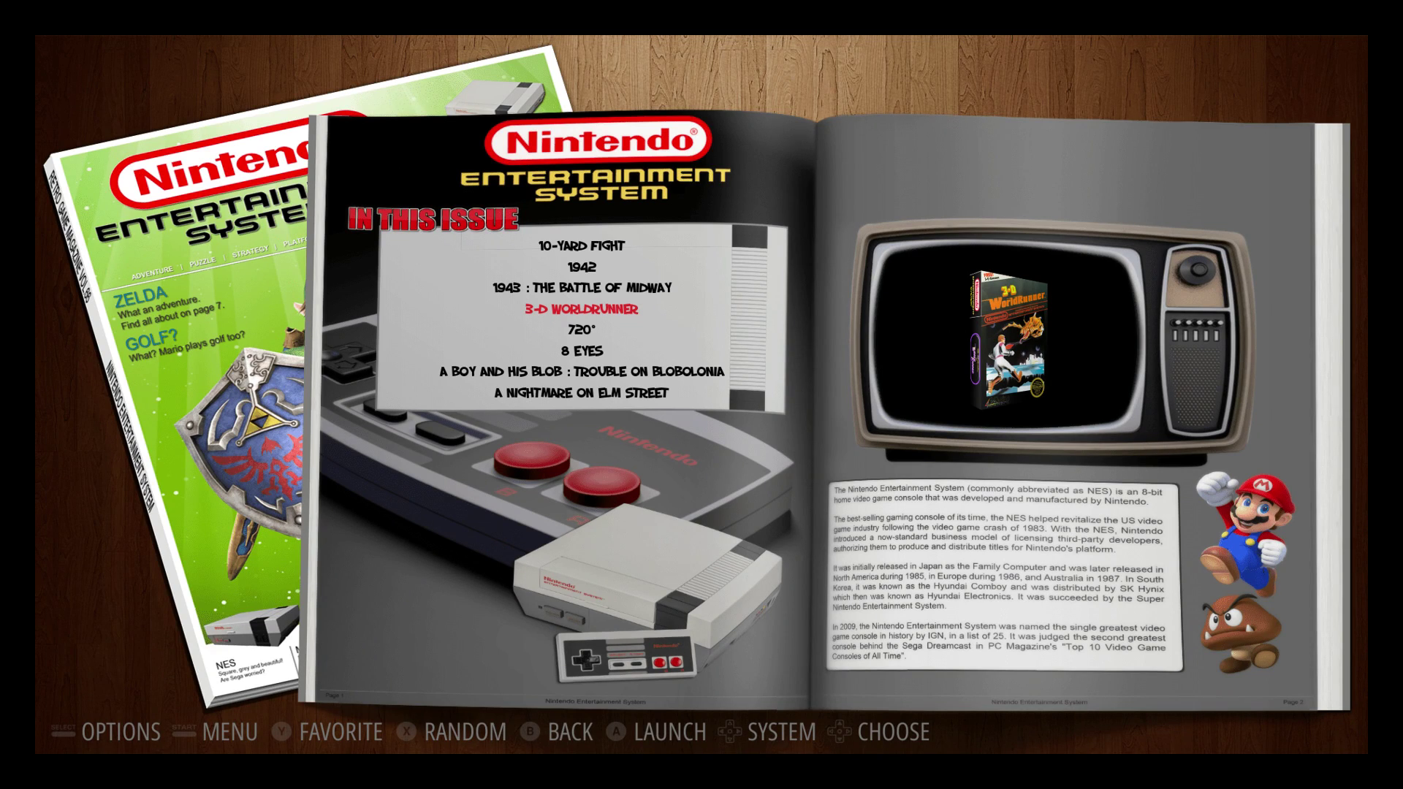
Step: Scroll the NES list to A Nightmare on Elm Street, restore VIDEO view style, then switch to Sega 32X
key(Down)
key(Down)
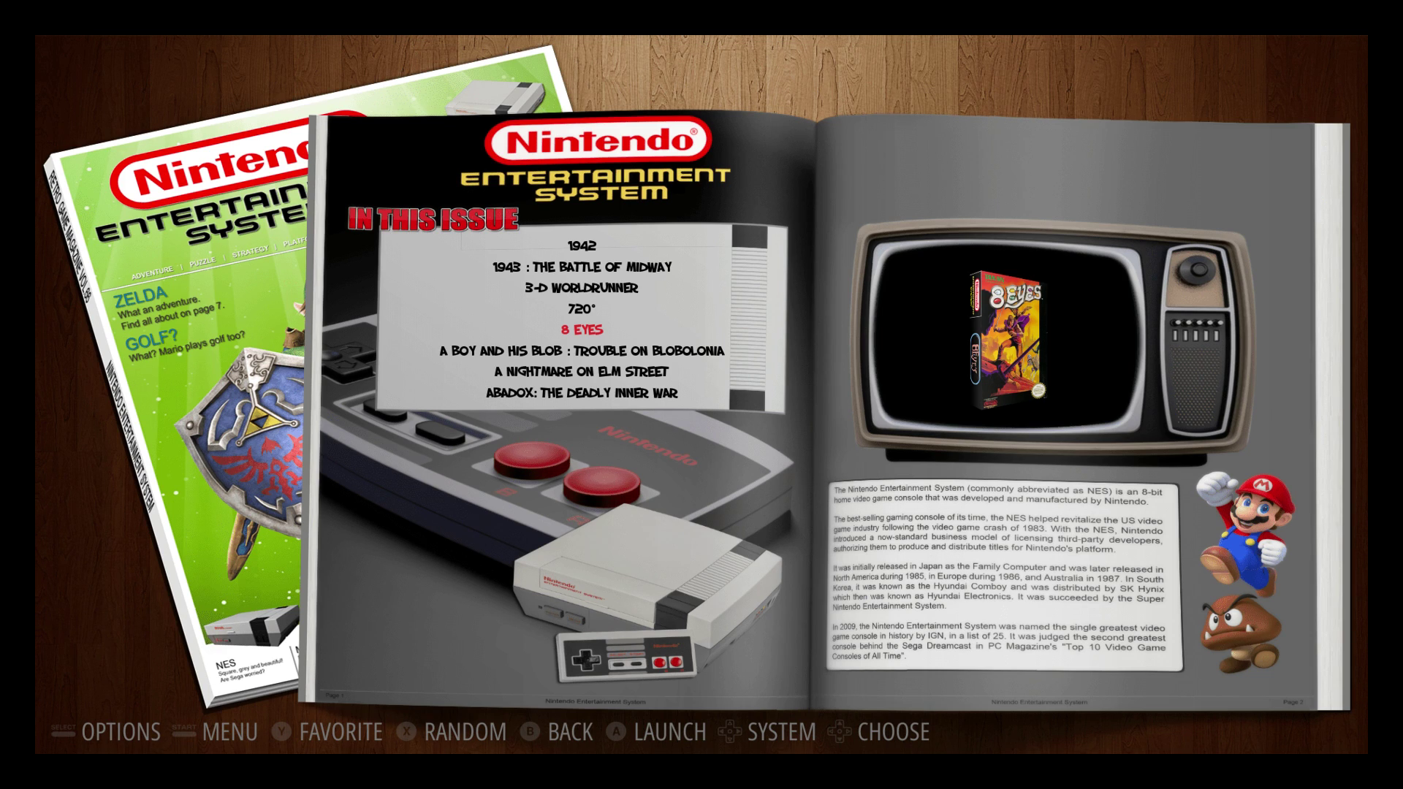
key(Down)
key(Down)
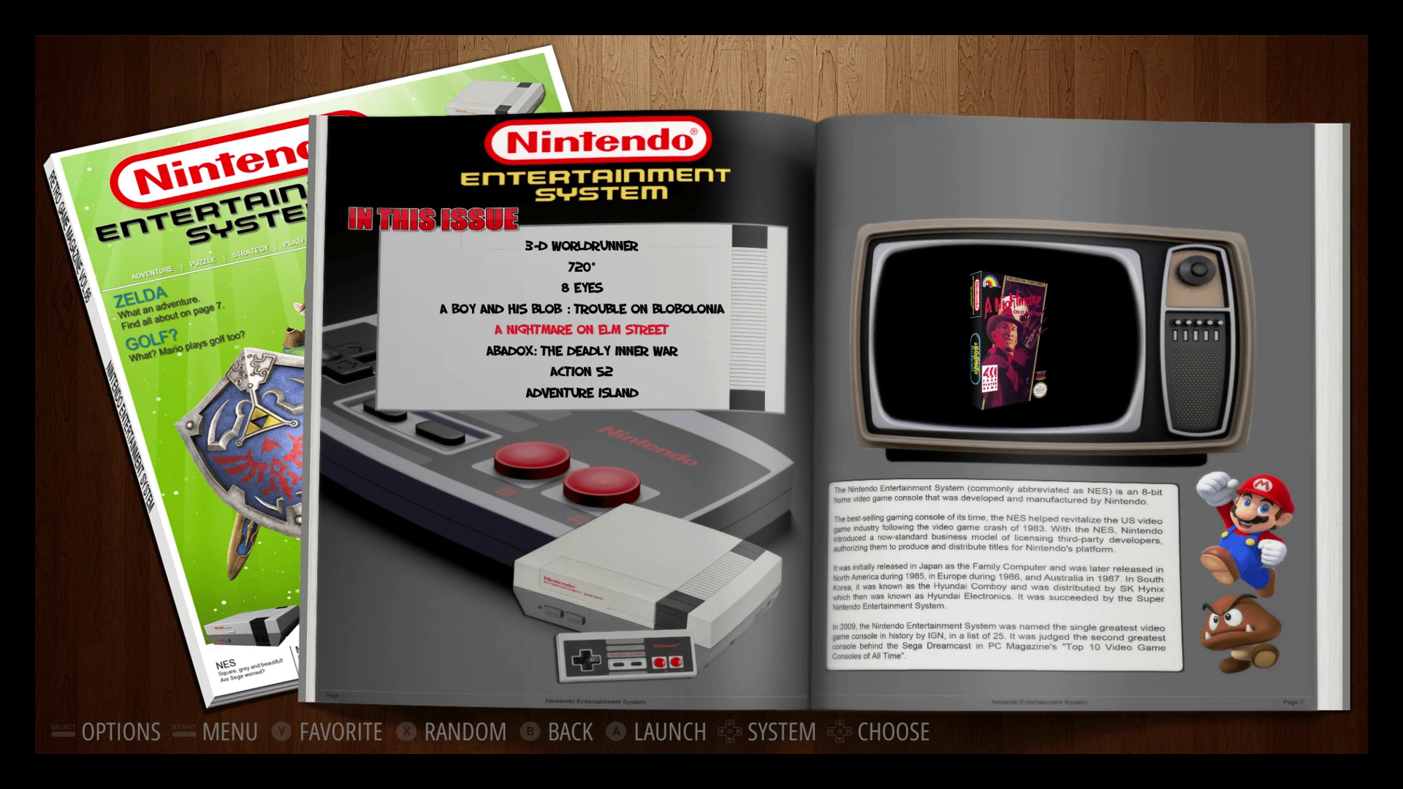
key(F1)
key(Down)
key(Down)
key(Return)
key(Down)
key(Down)
key(Down)
key(Down)
key(Down)
key(Down)
key(Down)
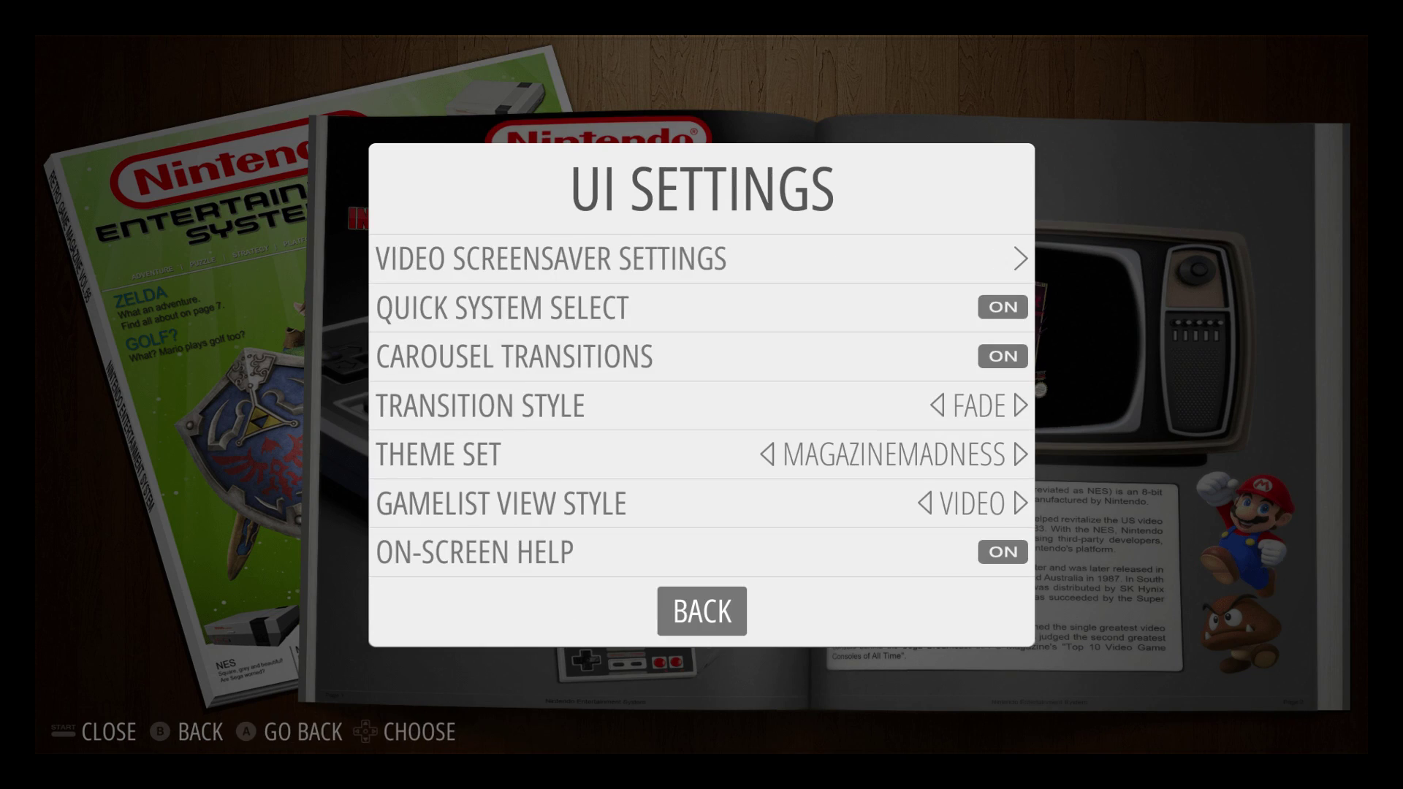
key(F1)
key(Right)
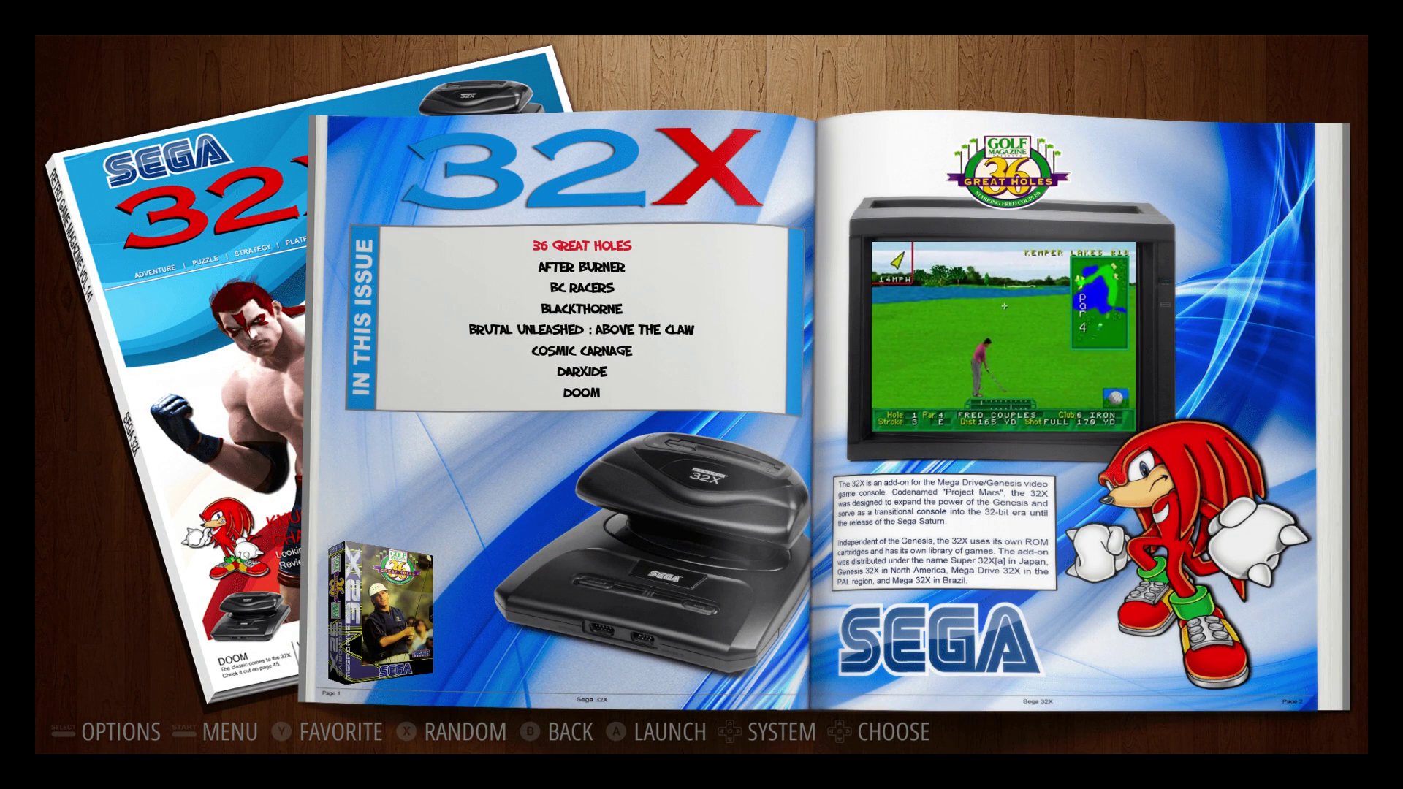
Step: Preview After Burner, BC Racers and 36 Great Holes, then return to the carousel at Super Nintendo
key(Down)
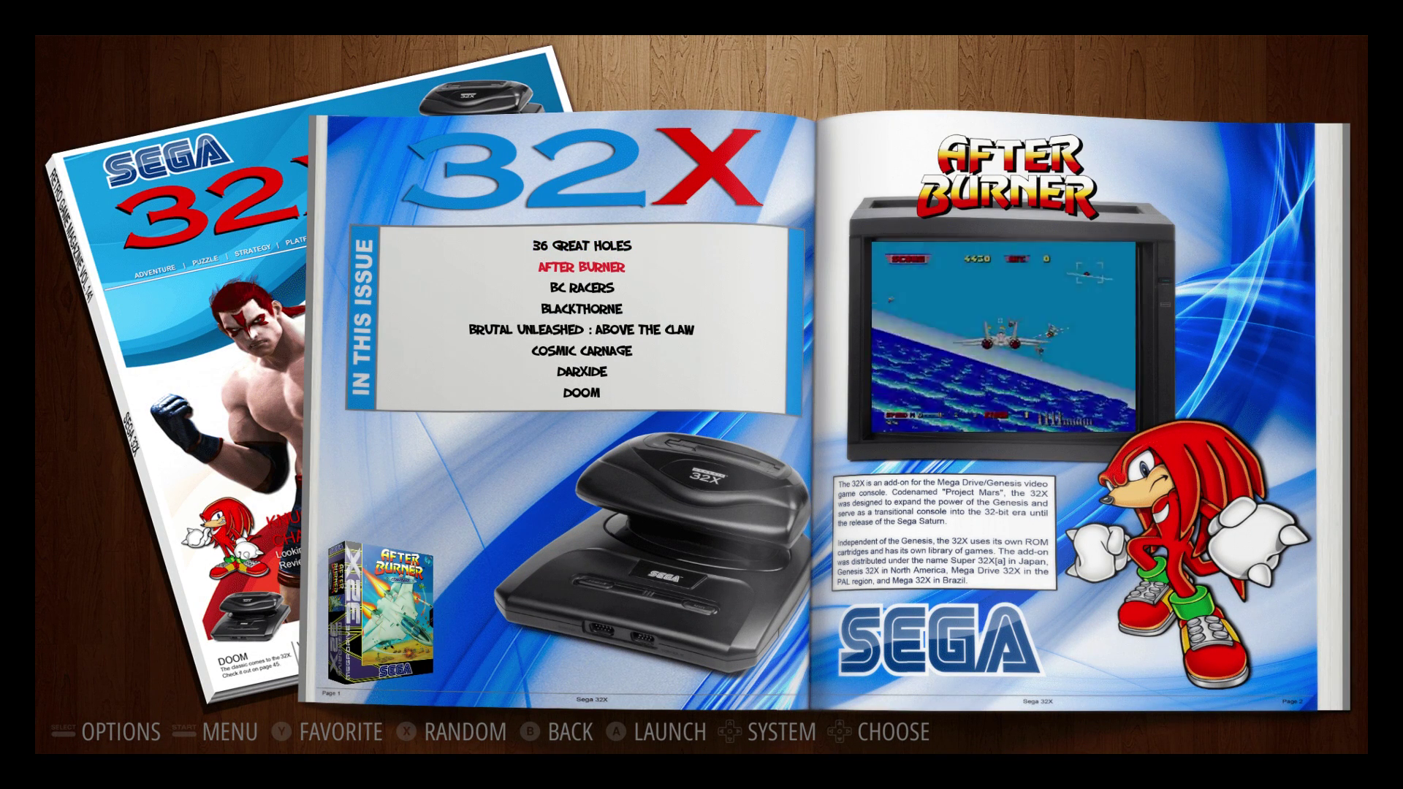
key(Down)
key(Up)
key(Up)
key(Escape)
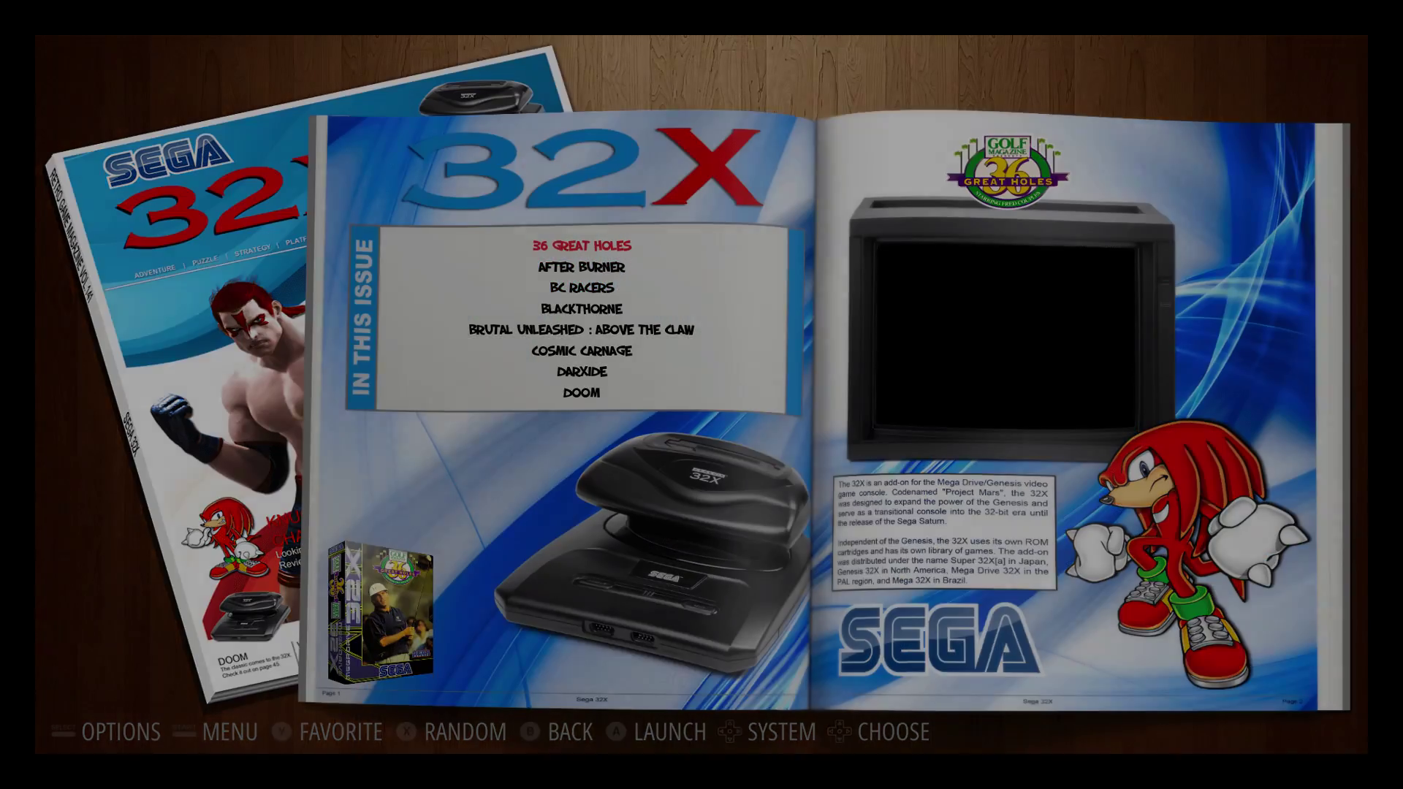
key(Right)
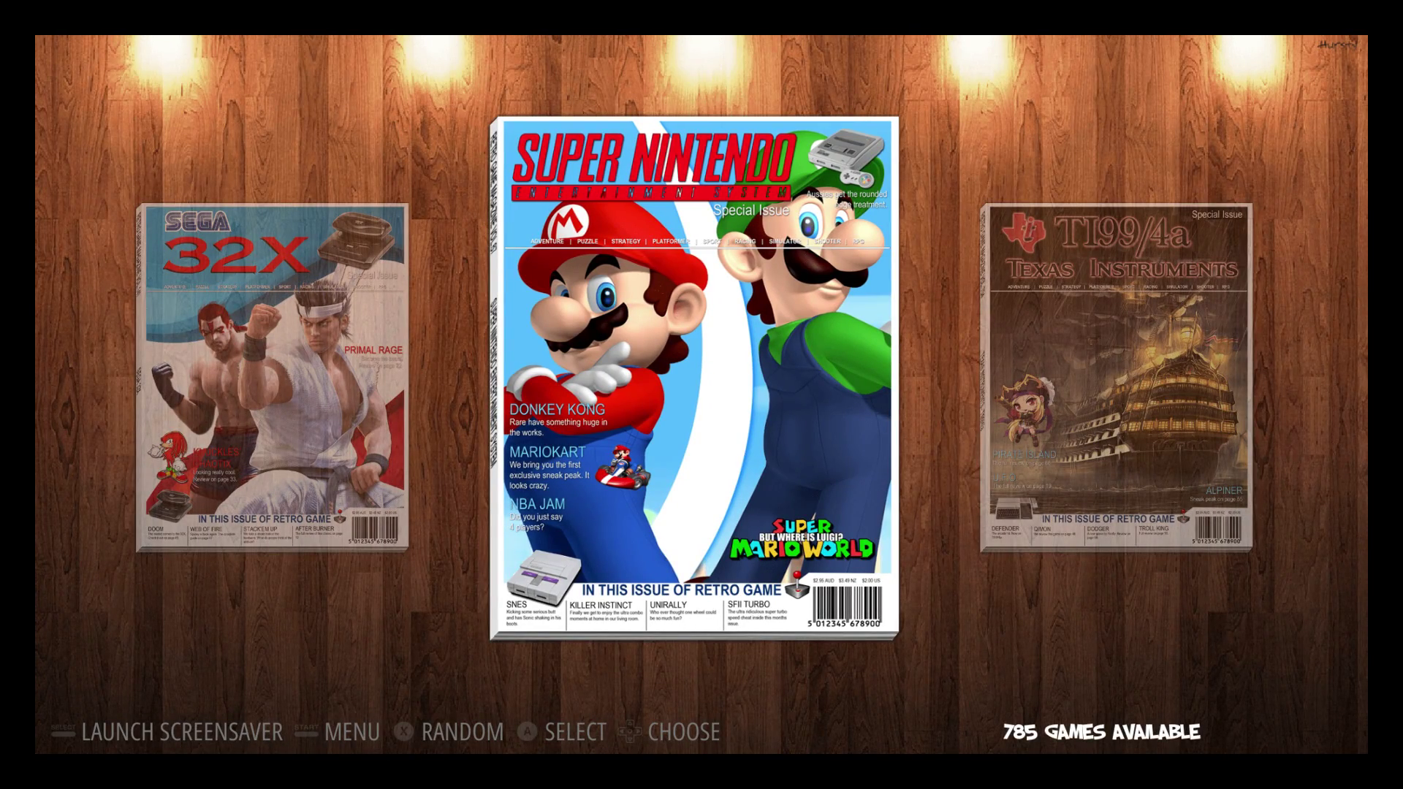
Step: Browse the Super Nintendo list, then TI-99/4a titles ANT, ALPINER and ADVTURE, and return to the carousel
key(Return)
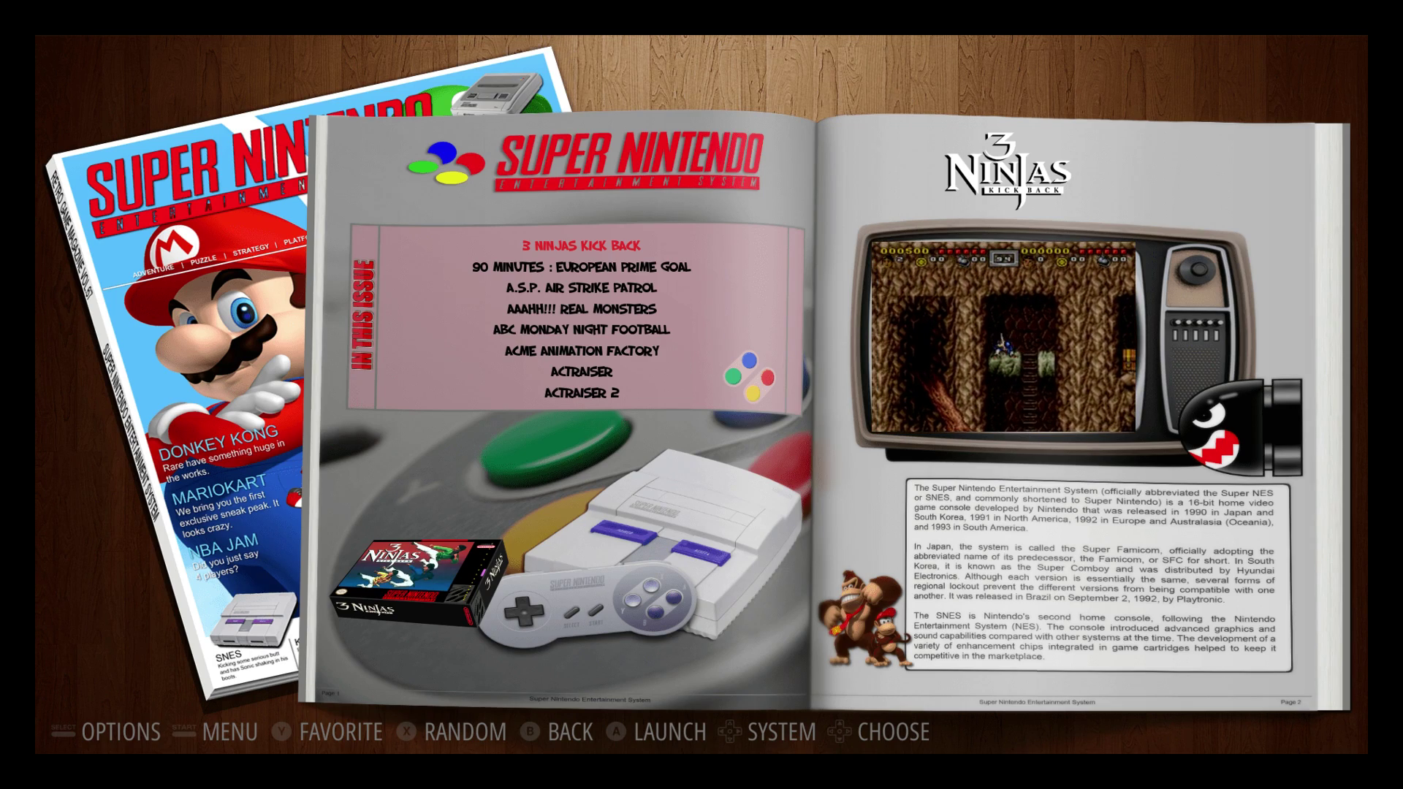
key(Down)
key(Return)
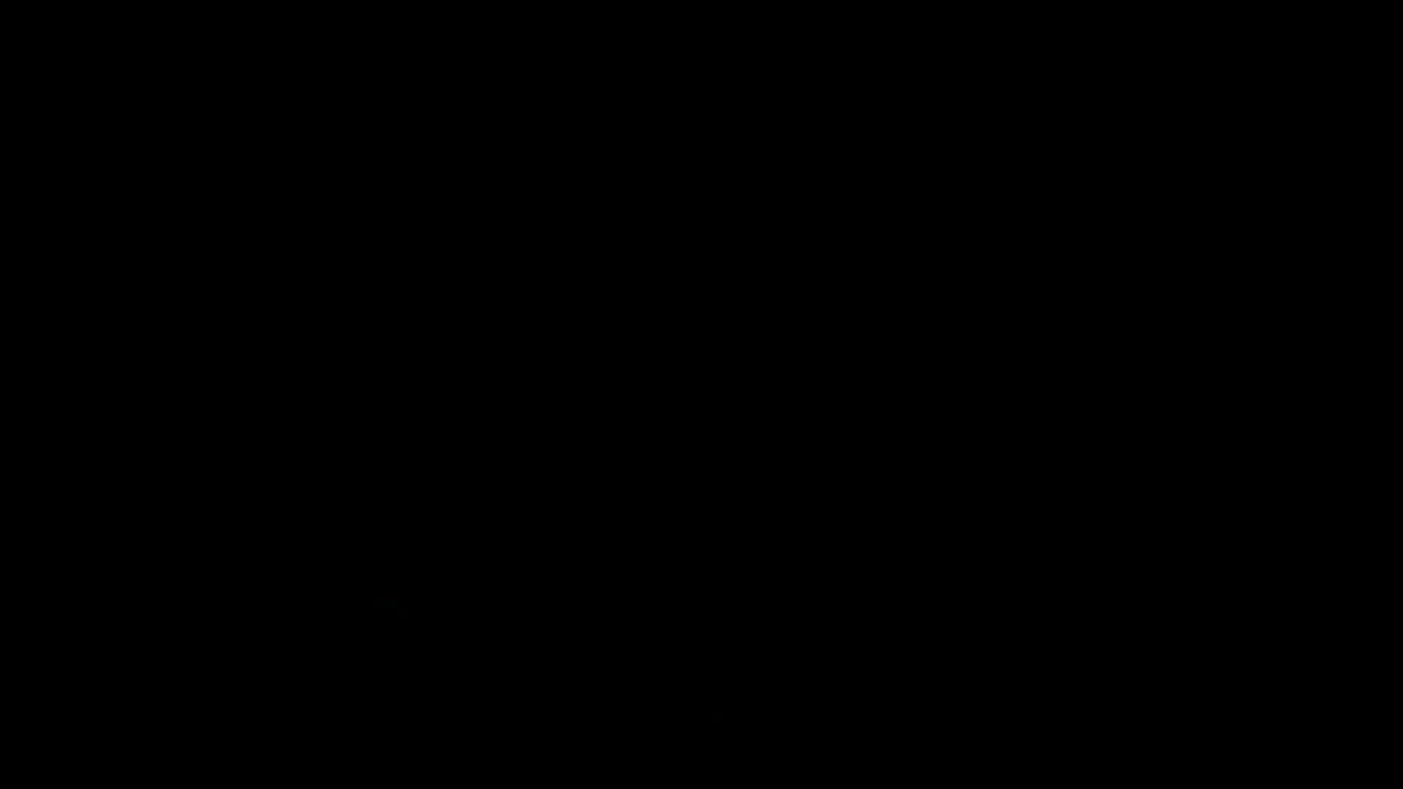
key(Down)
key(Down)
key(Down)
key(Down)
key(Down)
key(Up)
key(Up)
key(Up)
key(Up)
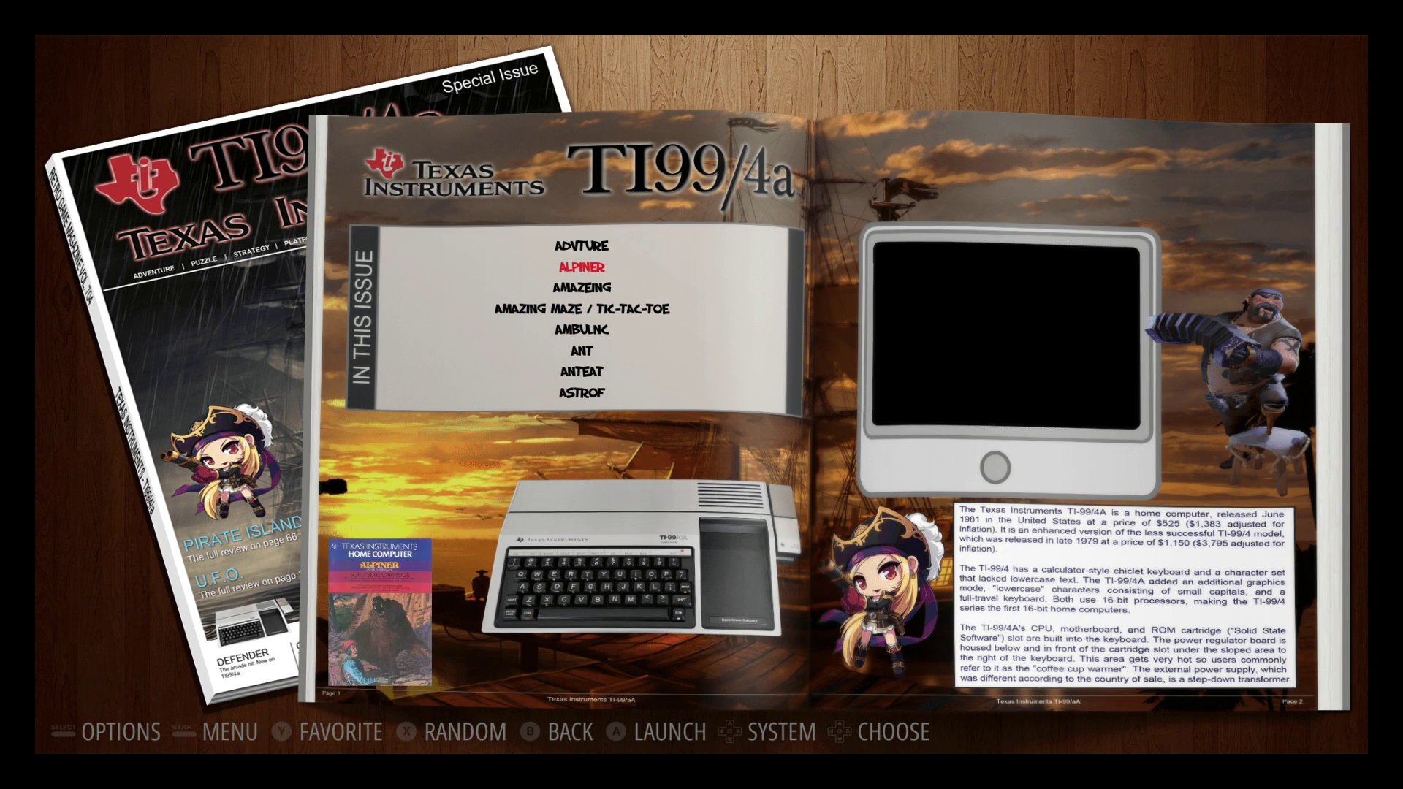
key(Up)
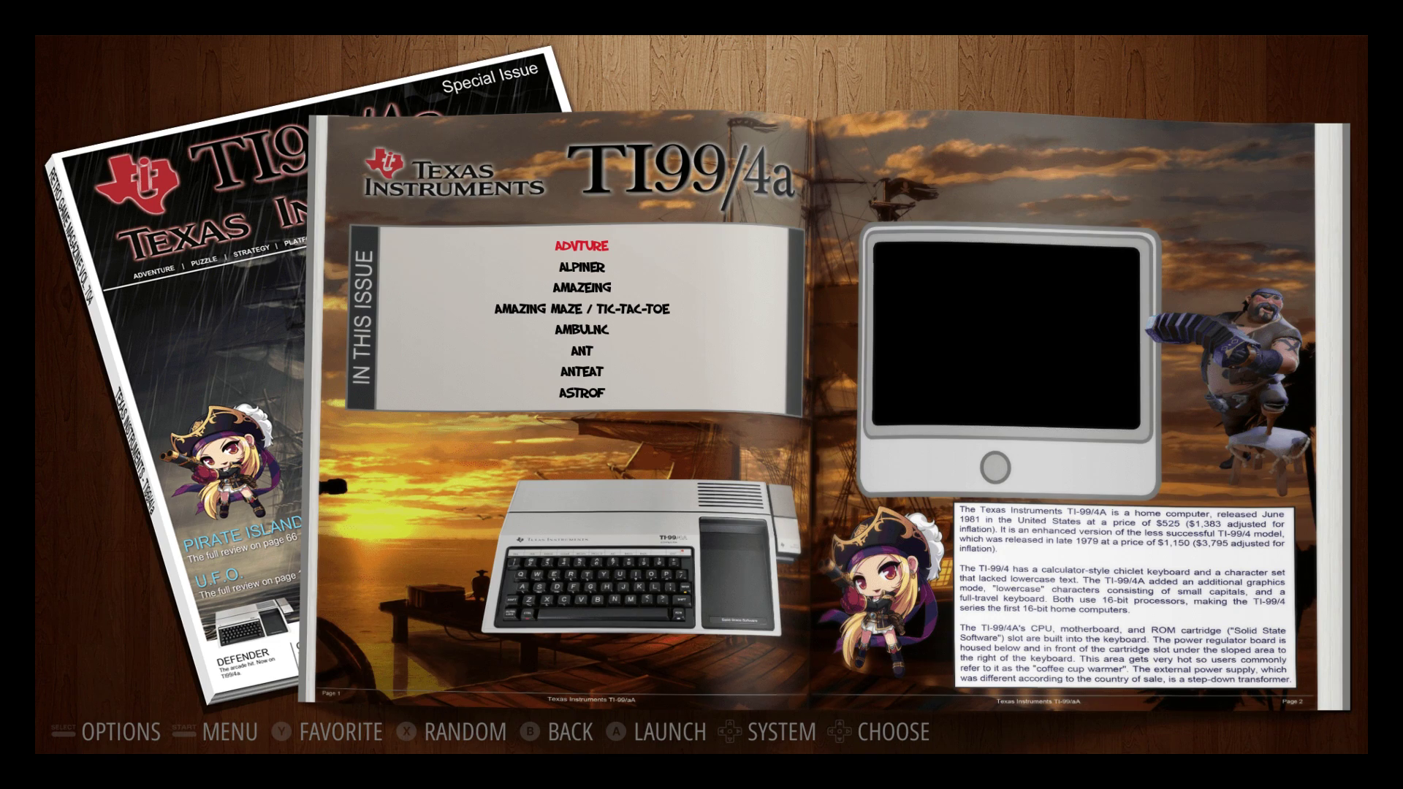
key(Escape)
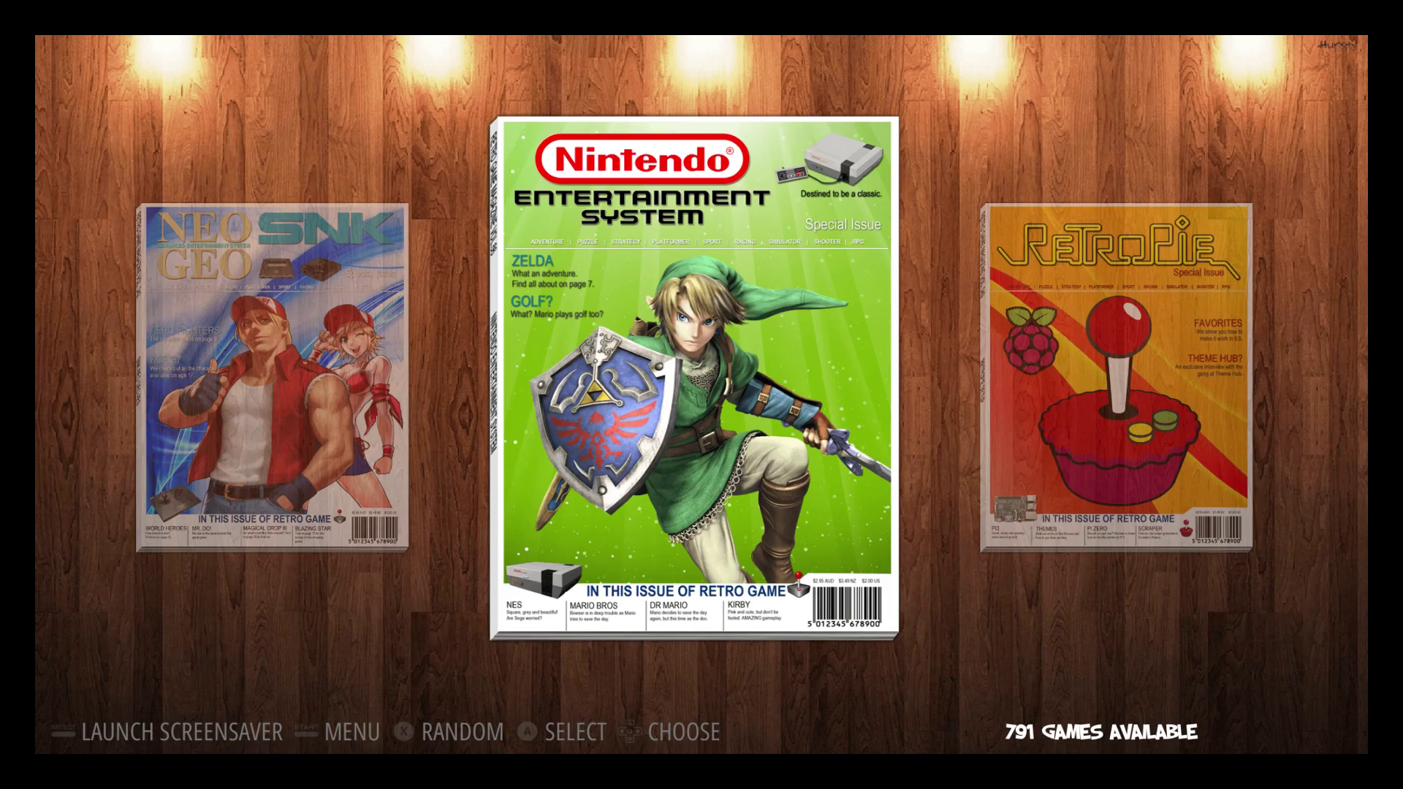
Step: Spin the carousel past Last Played, Amiga and Game Boy Advance, then step back to RetroPie
key(Right)
key(Right)
key(Right)
key(Right)
key(Right)
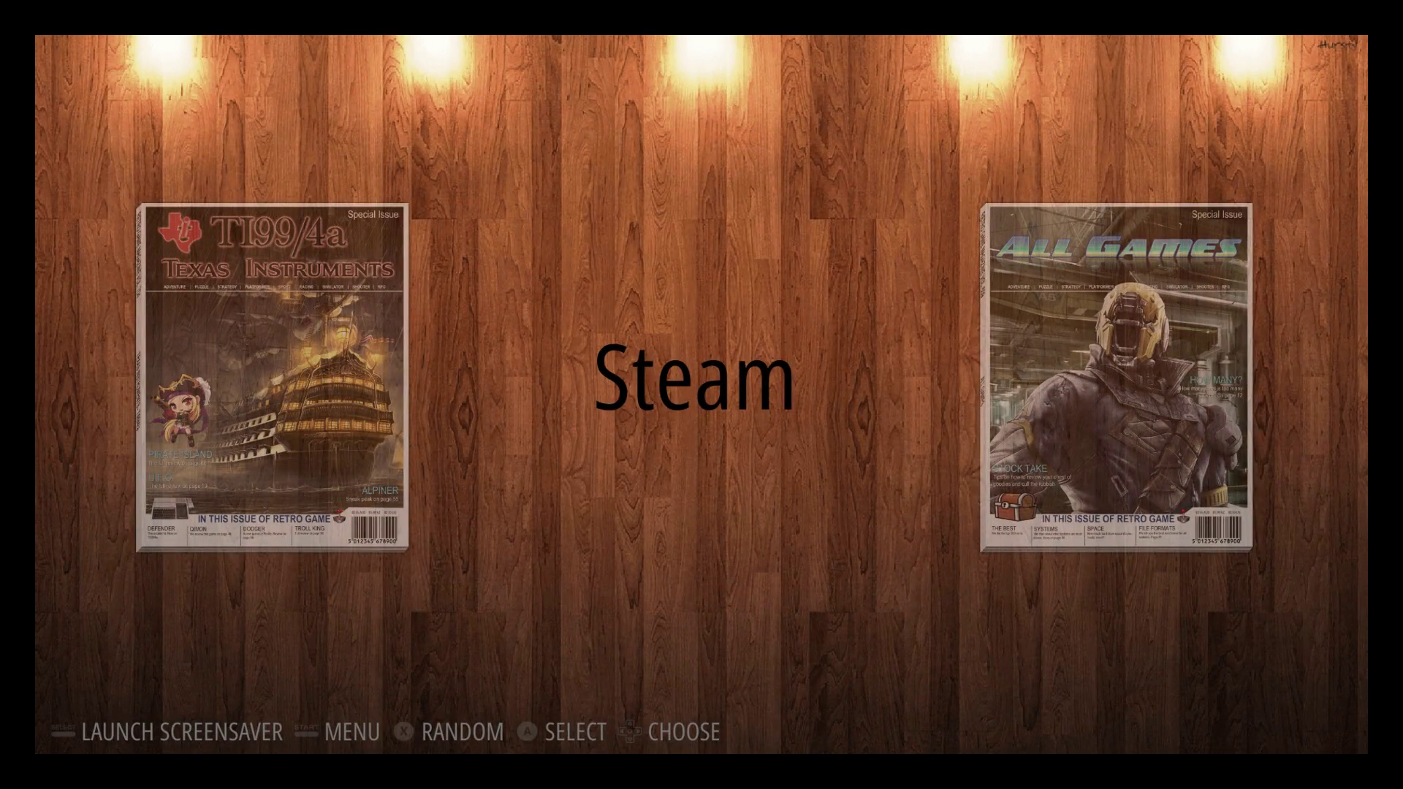
key(Right)
key(Right)
key(Right)
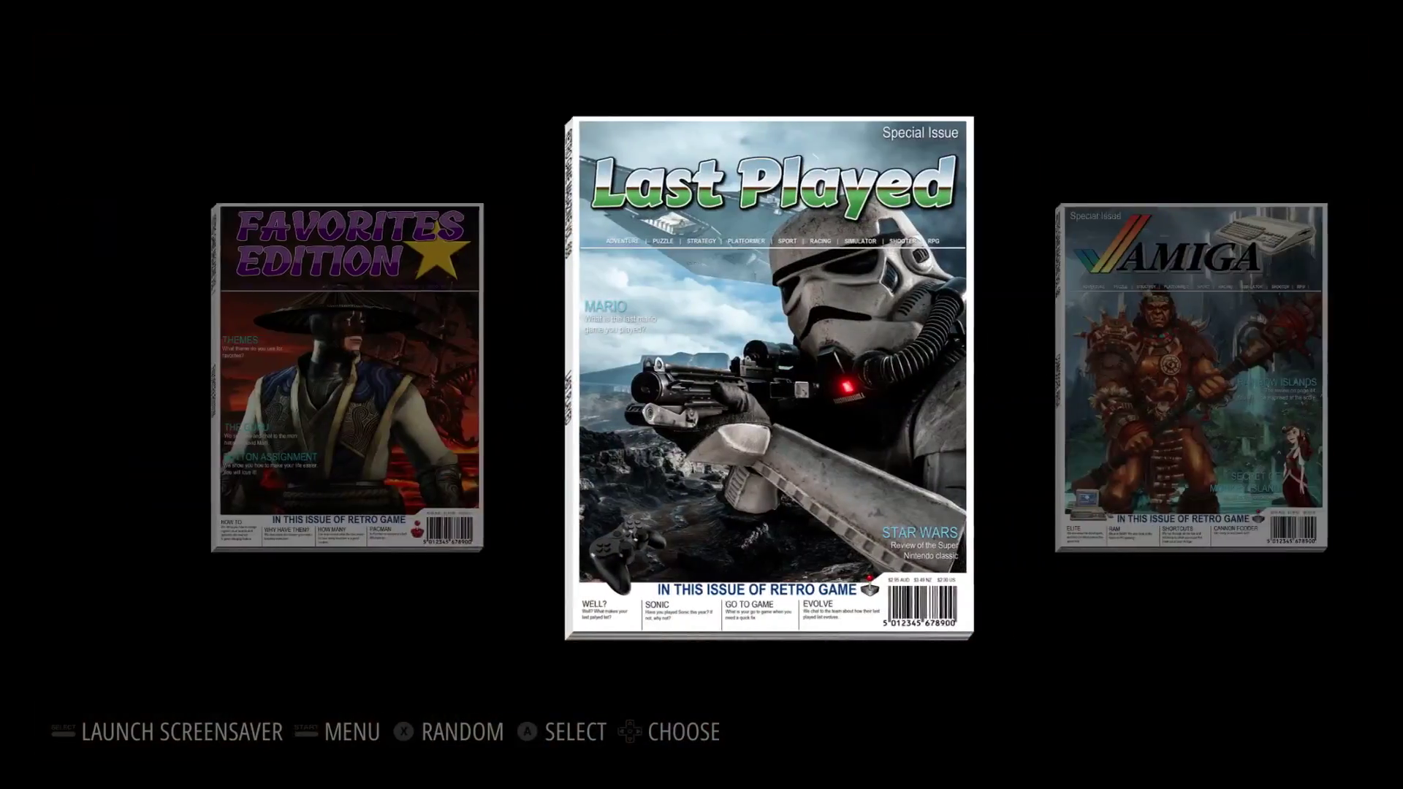
key(Right)
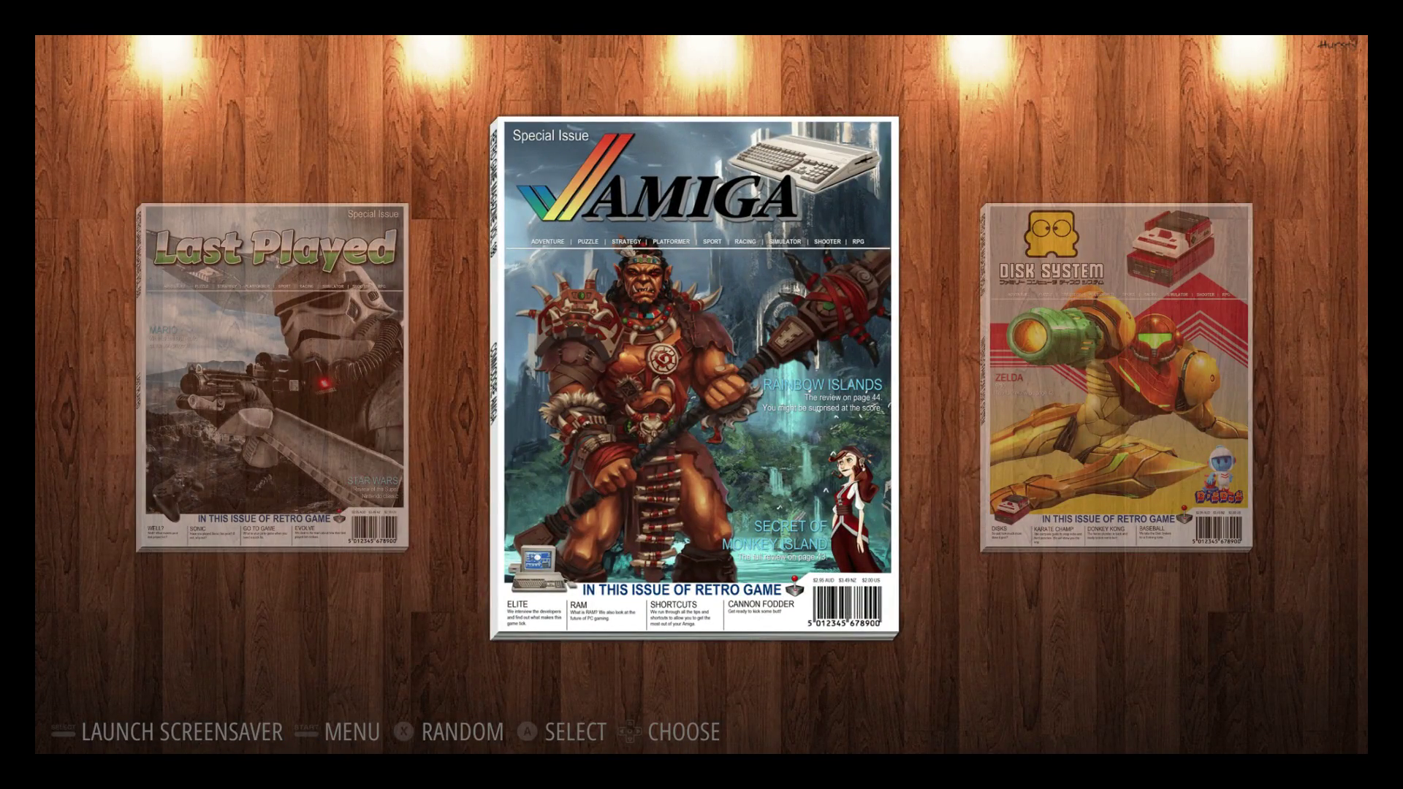
key(Right)
key(Right)
key(Right)
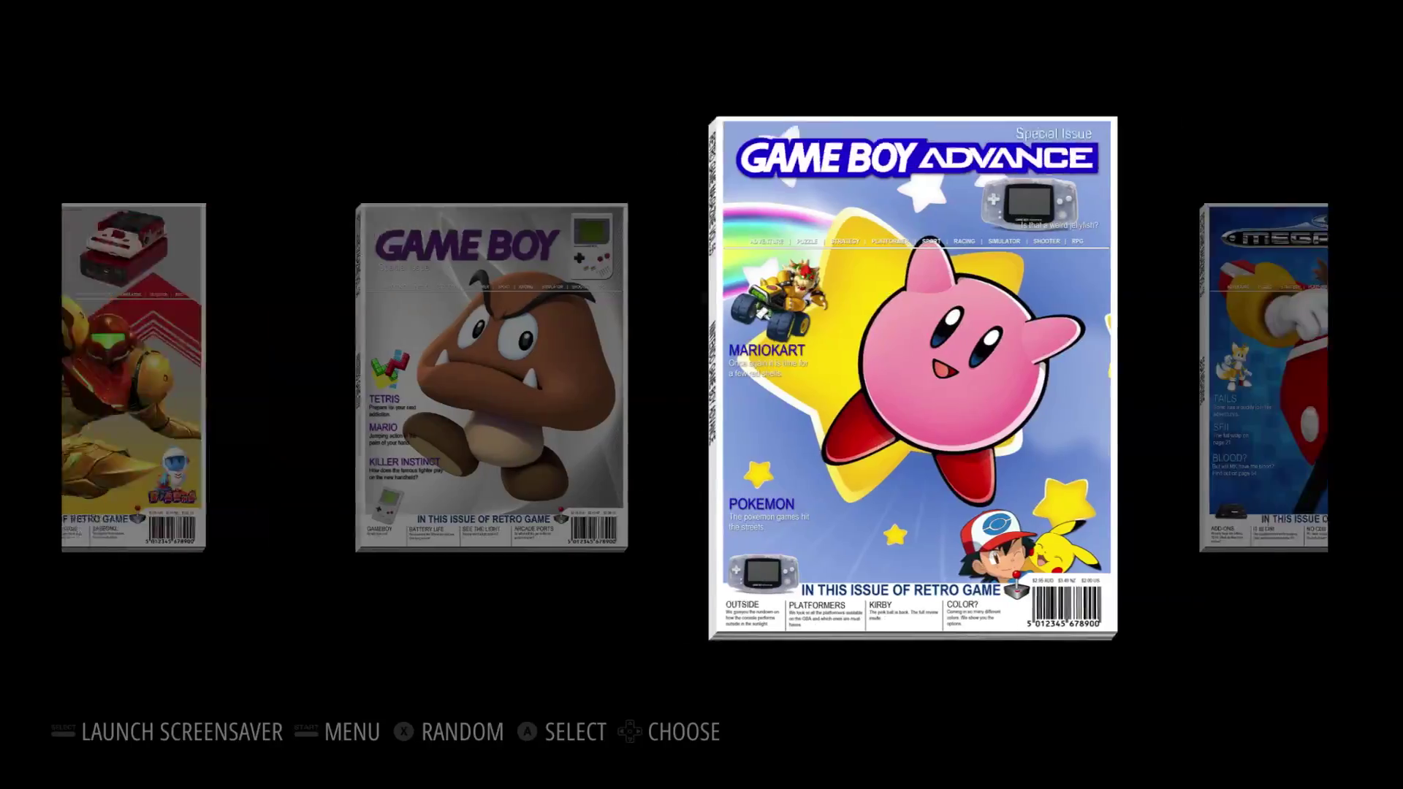
key(Right)
key(Right)
key(Right)
key(Right)
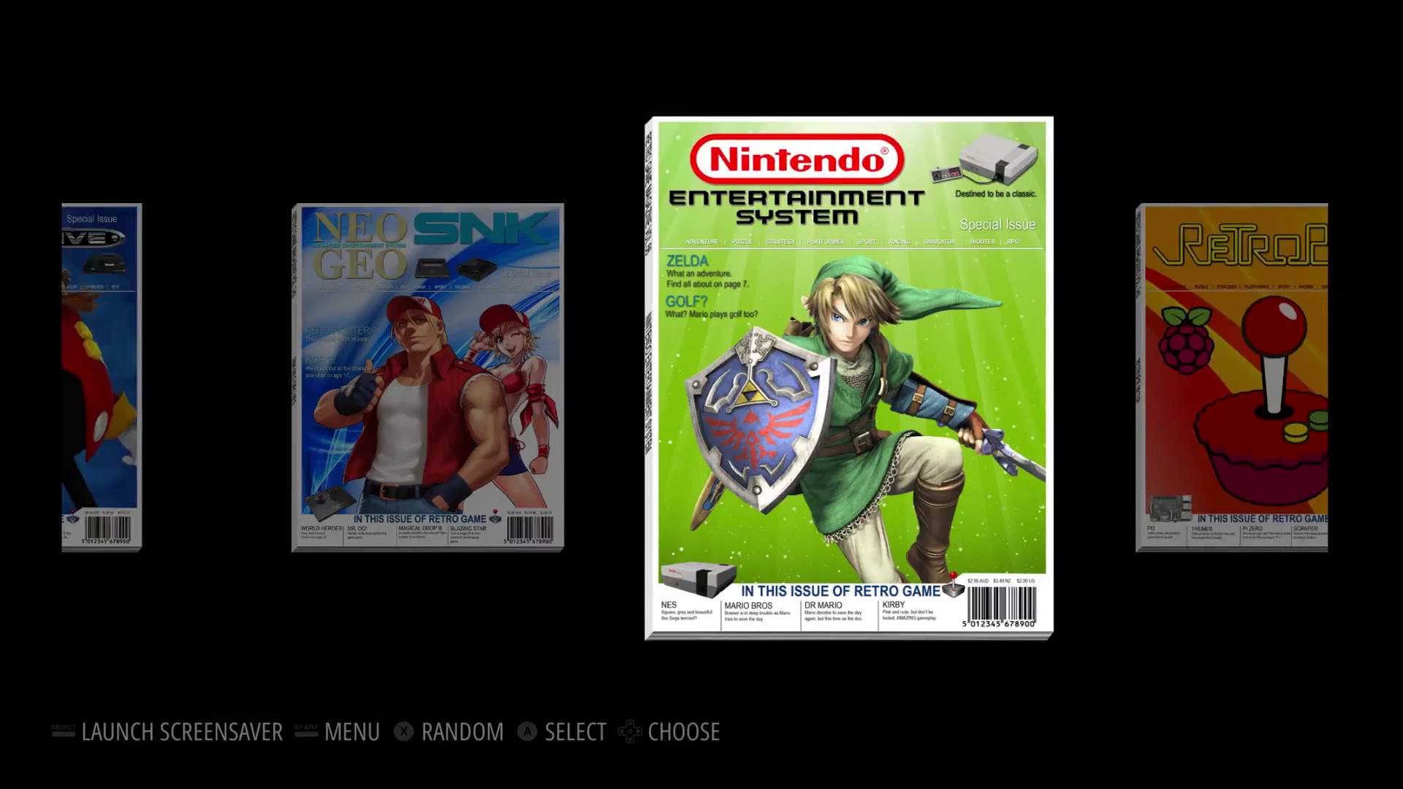
key(Left)
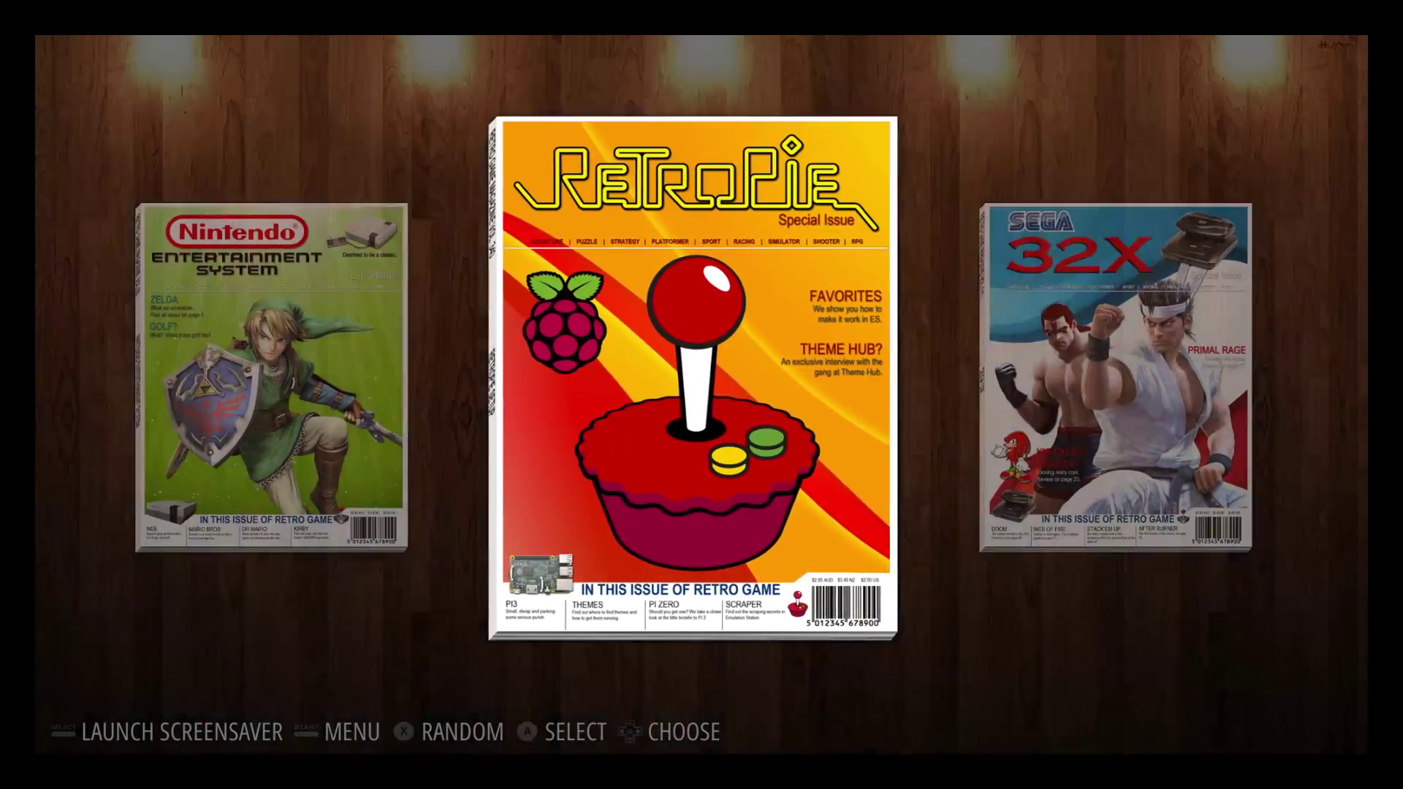